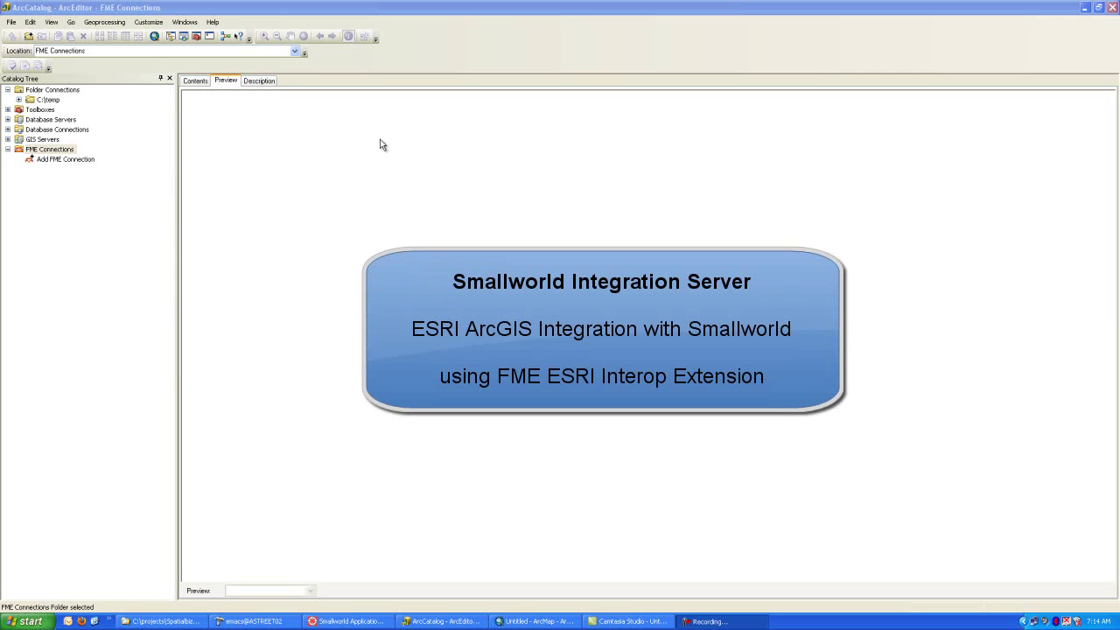
Check enabled extensions, then start an FME connection reading SBS Plugin For ESRI Extension, sw_1, British_National_Grid
click(147, 22)
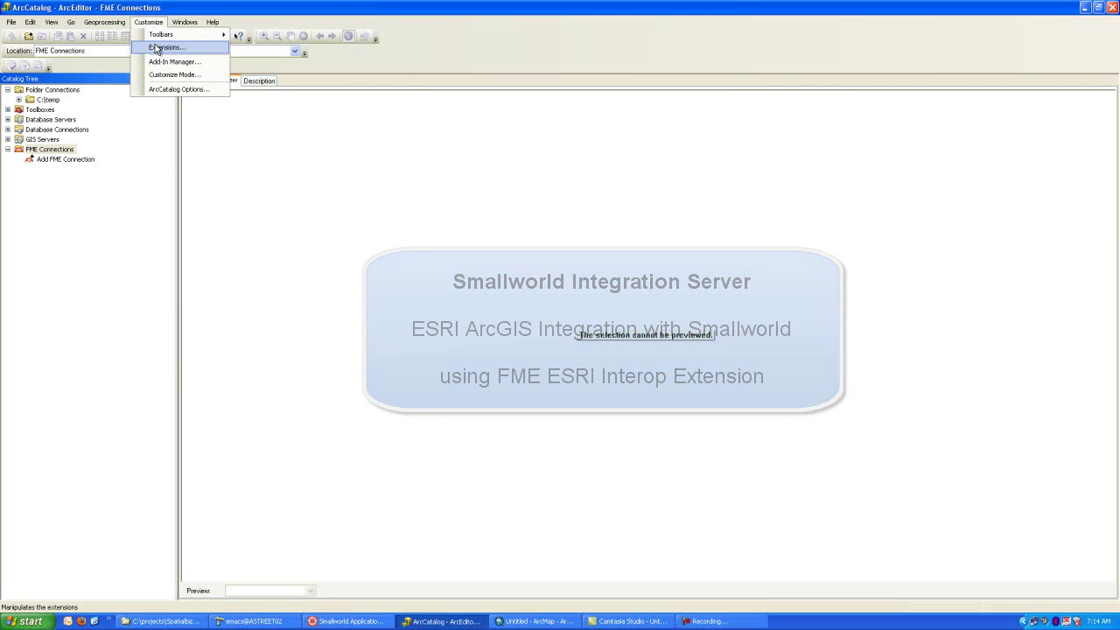
click(161, 47)
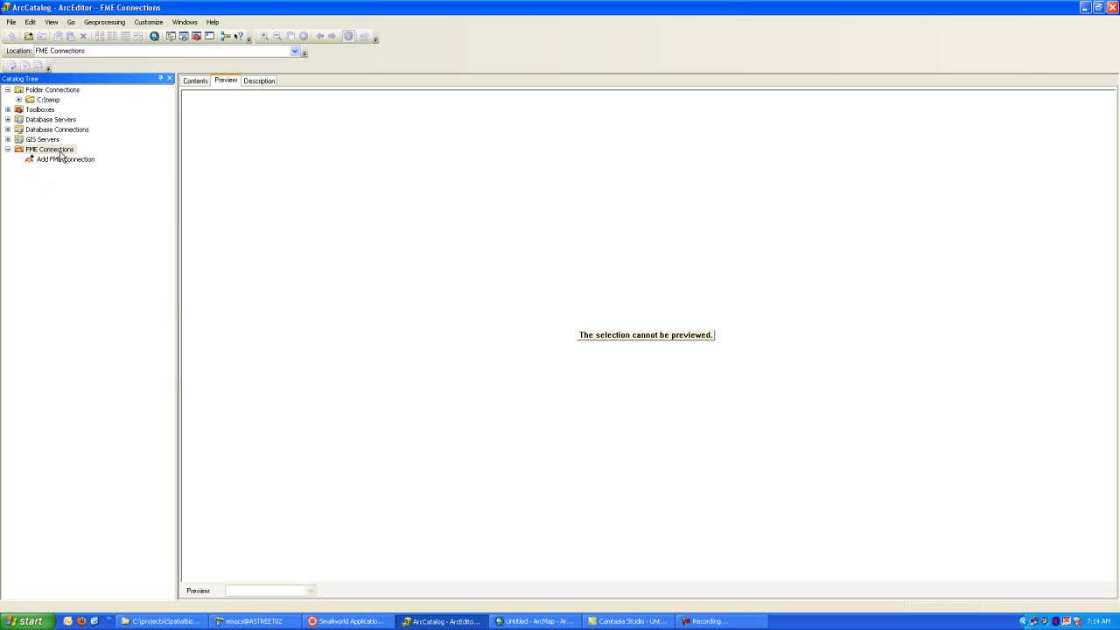
double_click(62, 159)
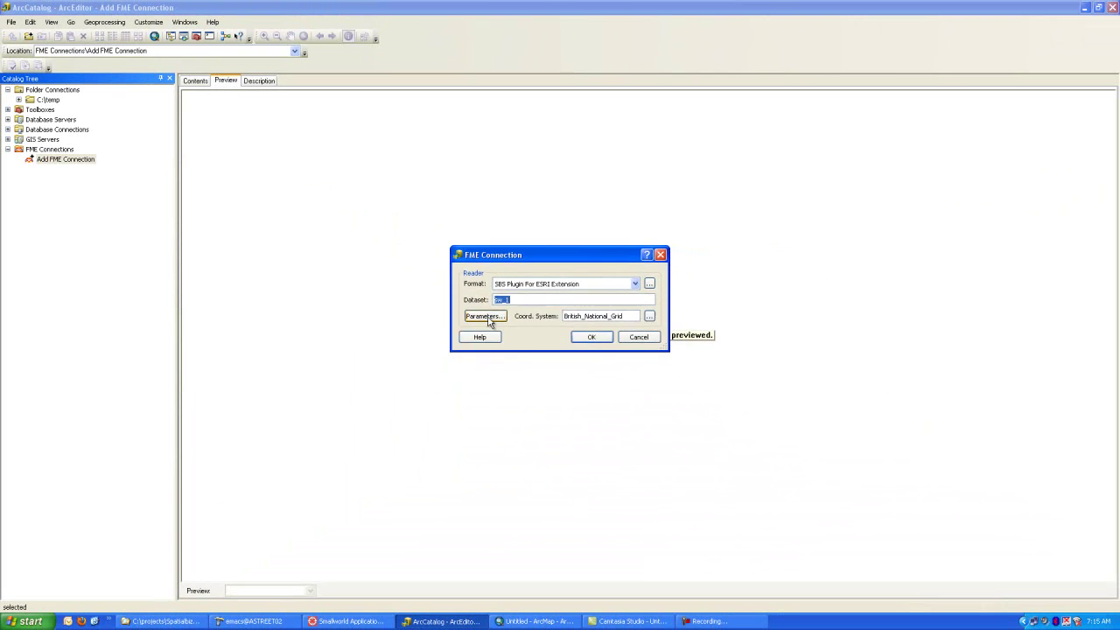
Open the reader parameters for server localhost, service sbs_fme, and list the available feature types
click(485, 316)
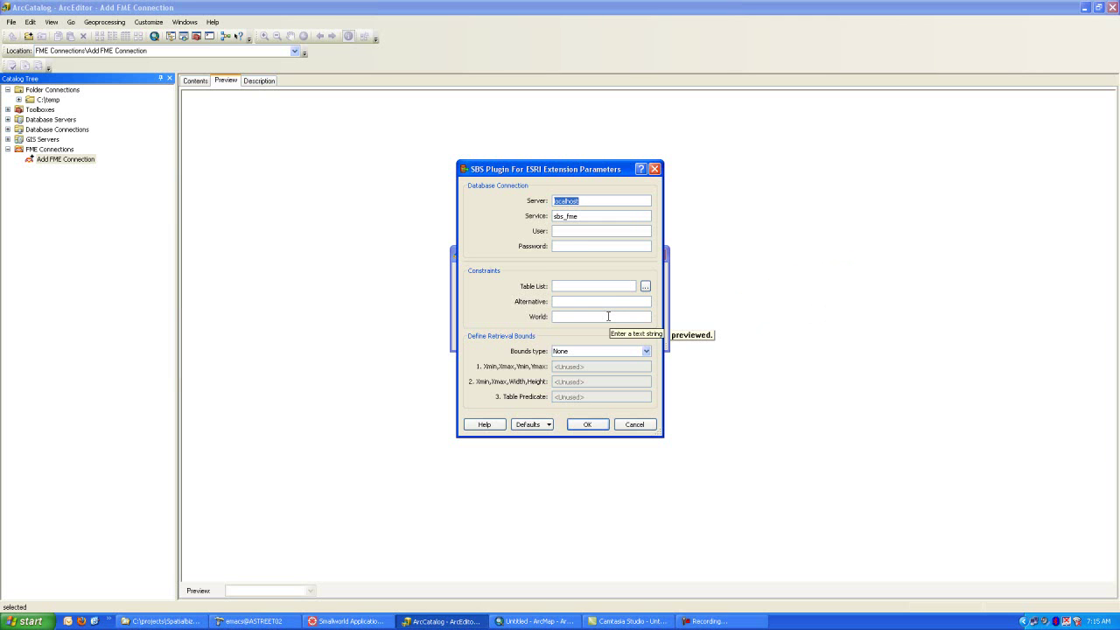
click(645, 286)
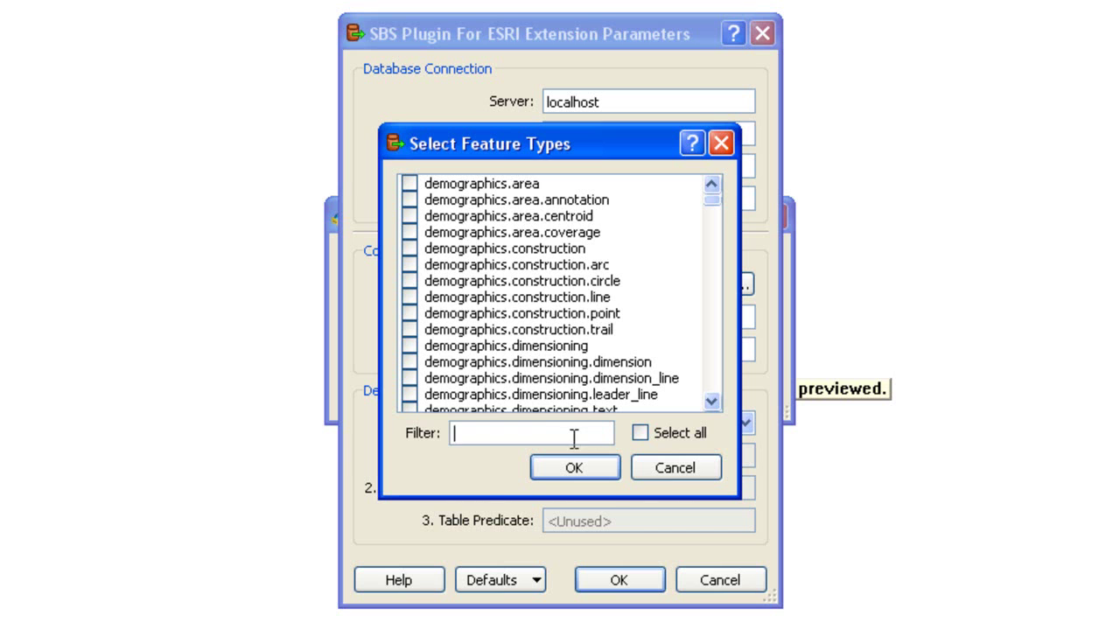
Filter and tick gis.town.coverage, gis.hotel.location, gis.min_road.centre_line and gis.park.coverage for the table list
text(town)
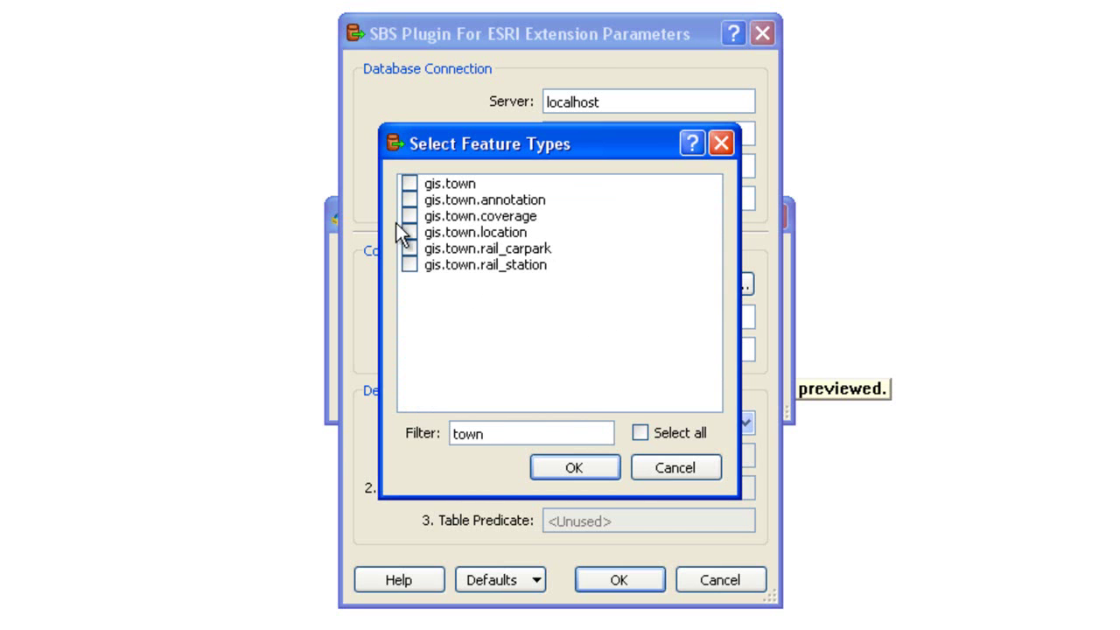
click(410, 216)
double_click(532, 429)
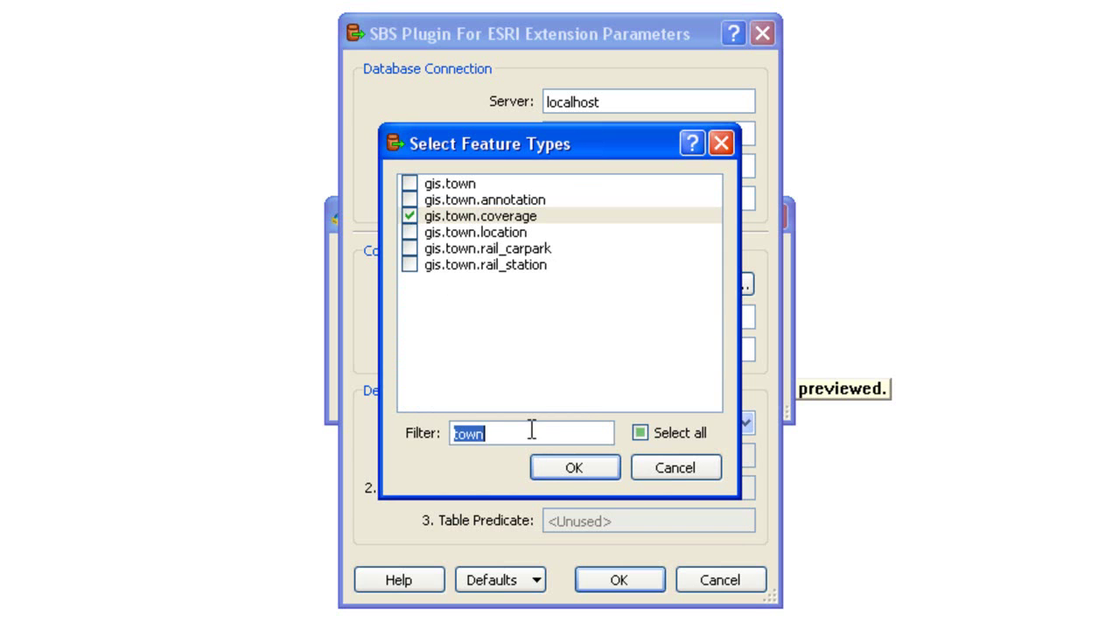
text(hotel)
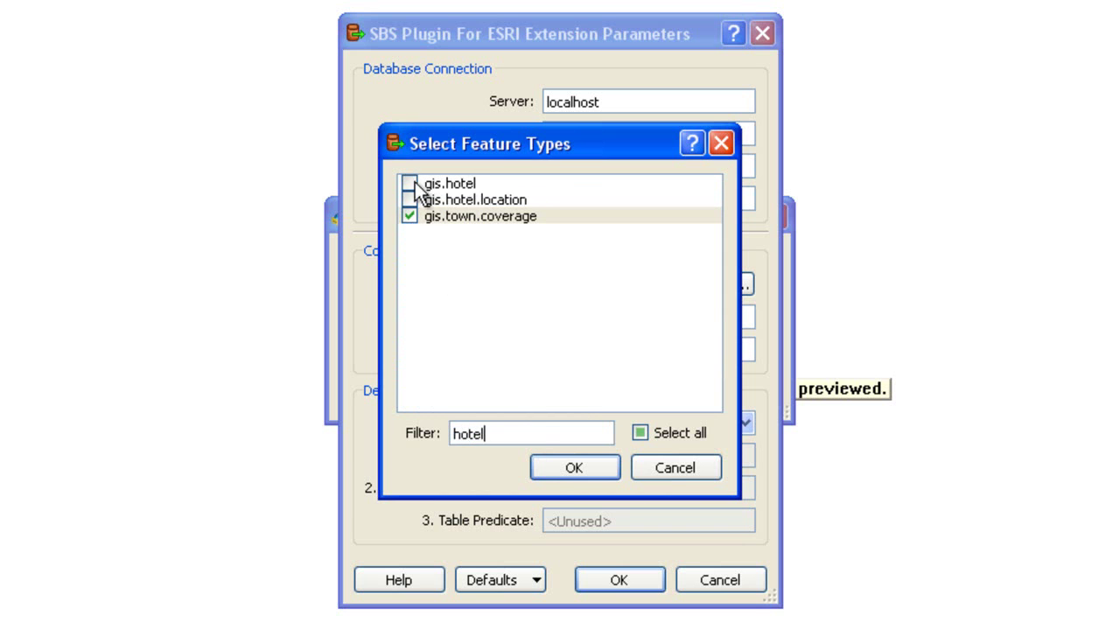
click(411, 200)
double_click(510, 432)
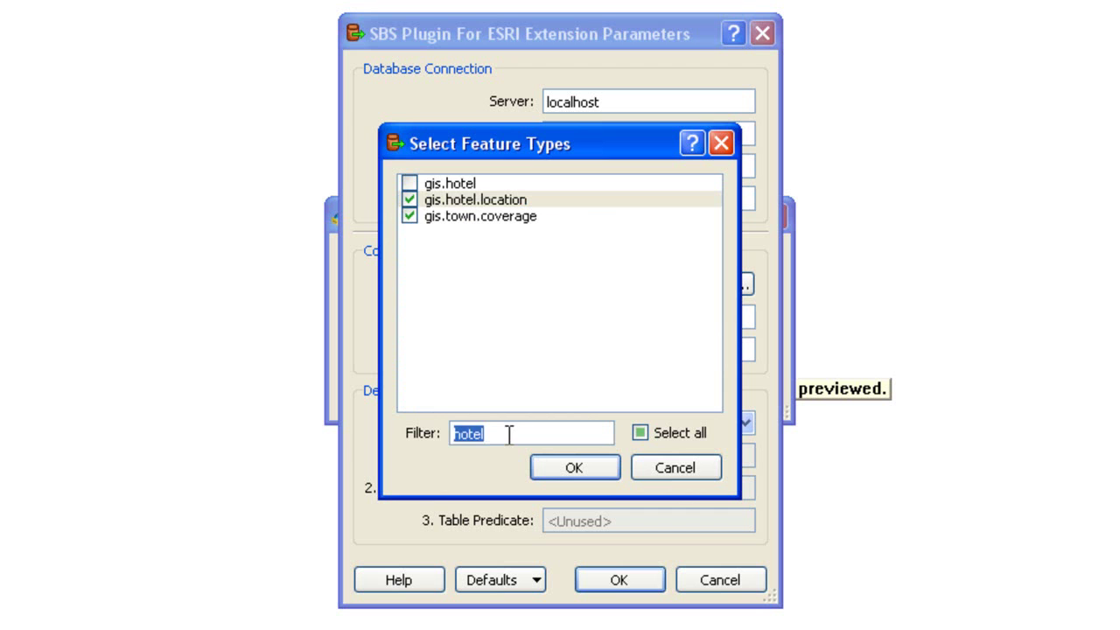
text(road)
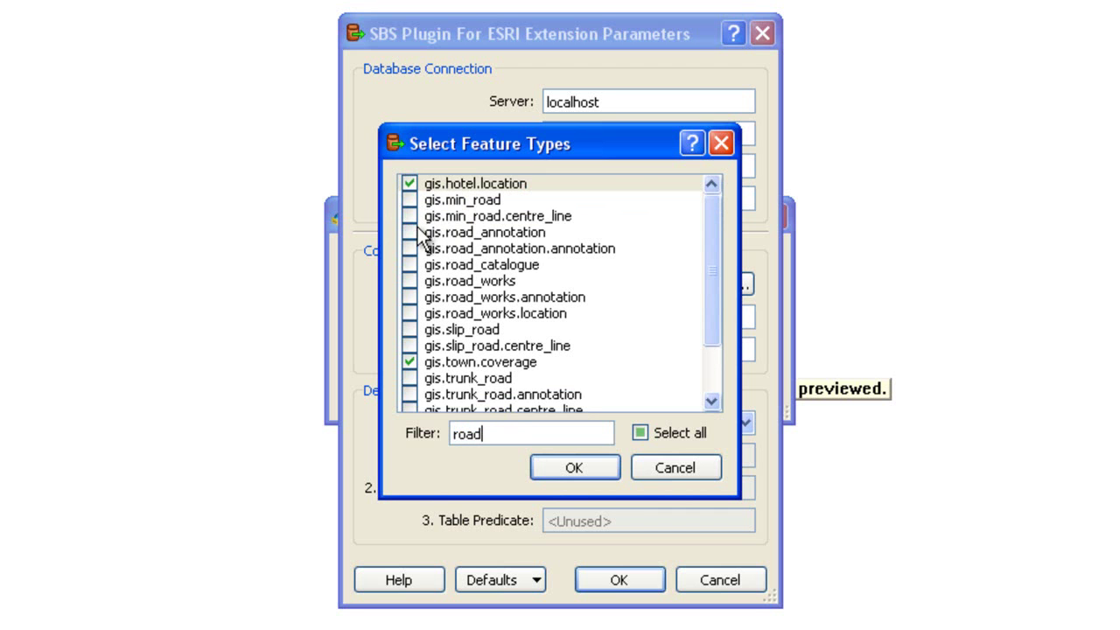
click(411, 216)
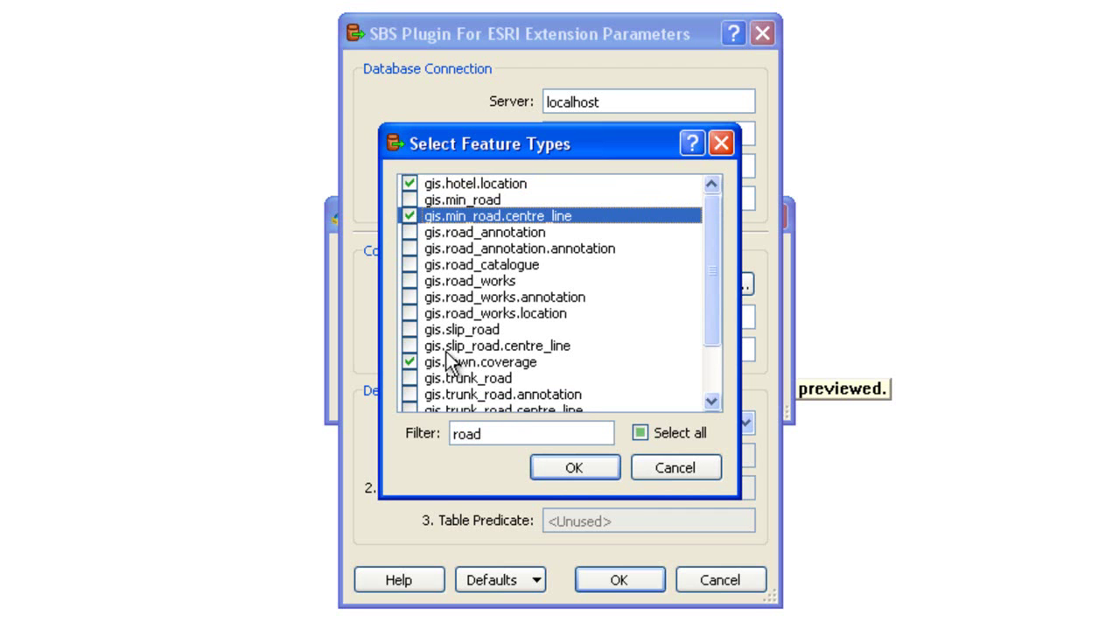
double_click(496, 434)
text(park)
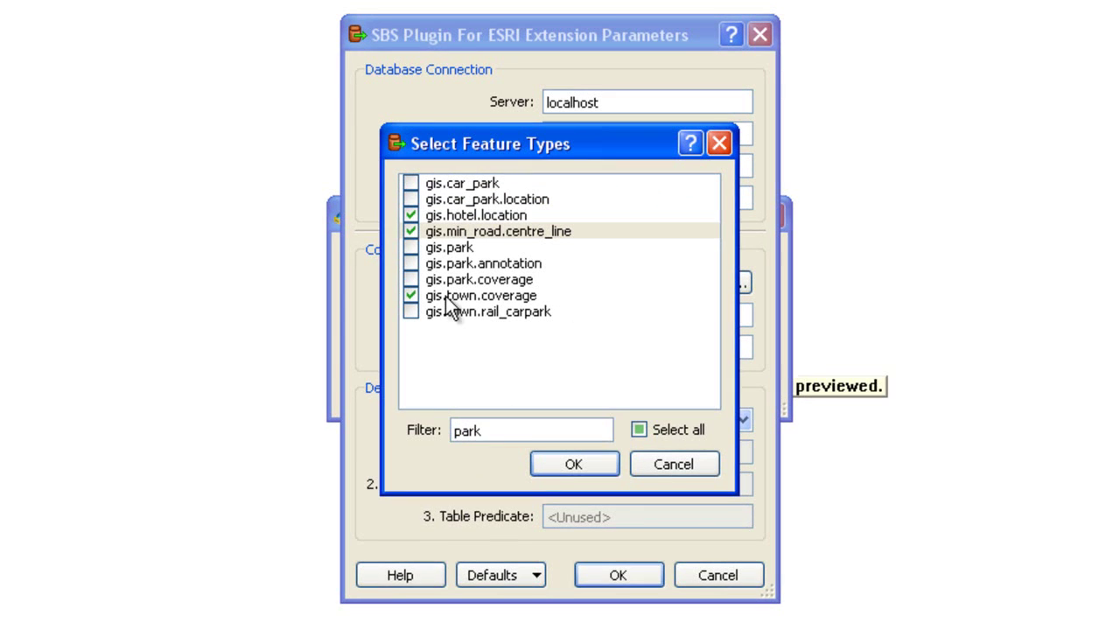
click(413, 277)
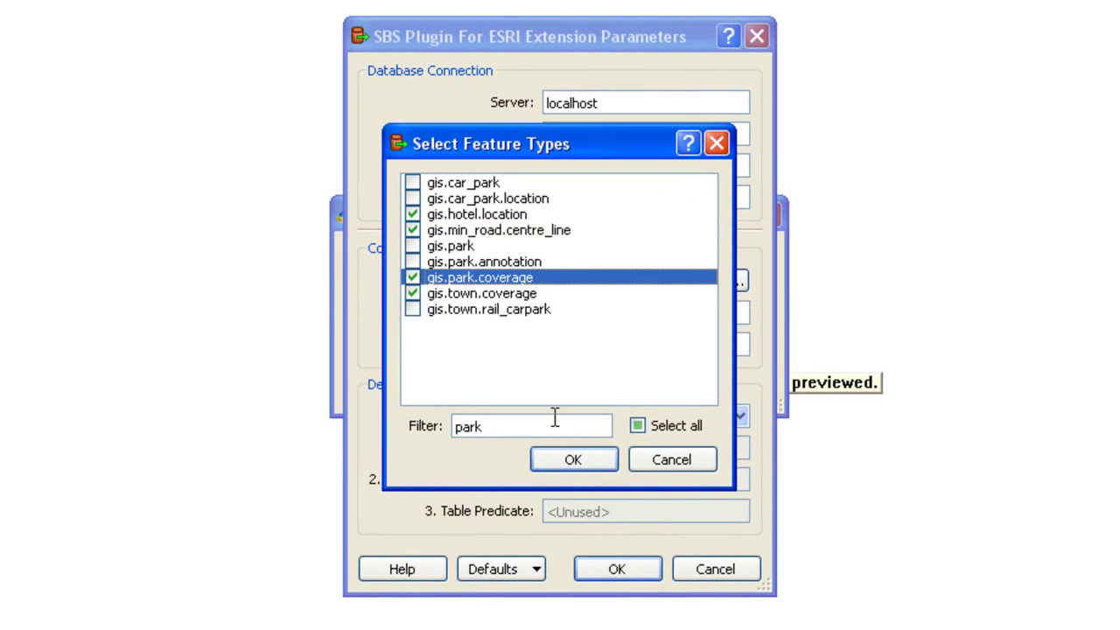
click(573, 460)
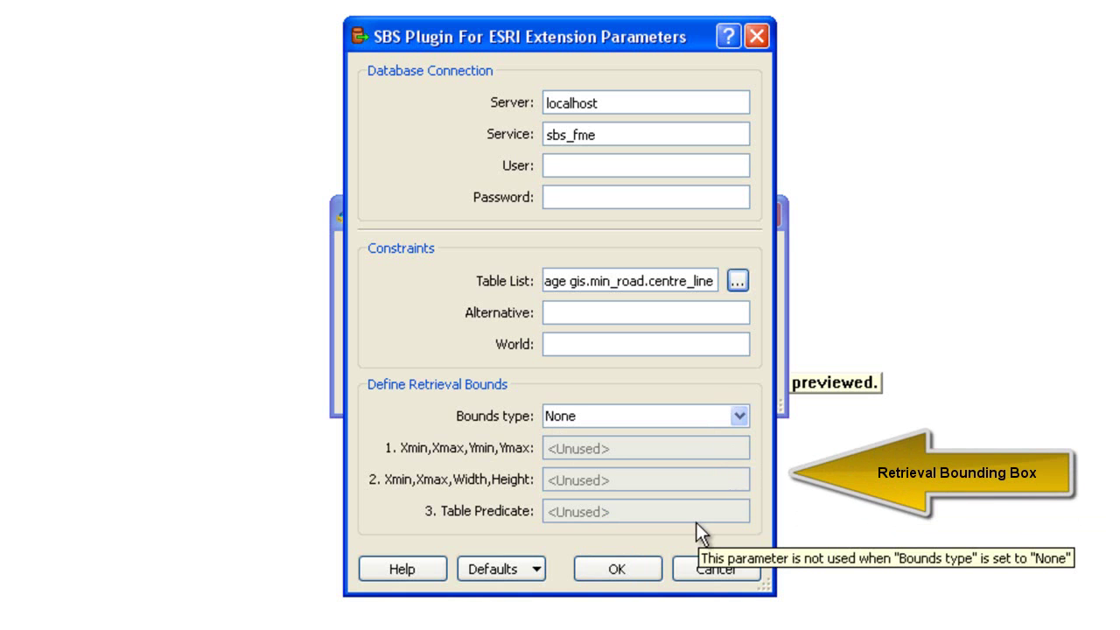
Choose bounds type 3 and type the predicate town name = 'Cambridge'
click(741, 416)
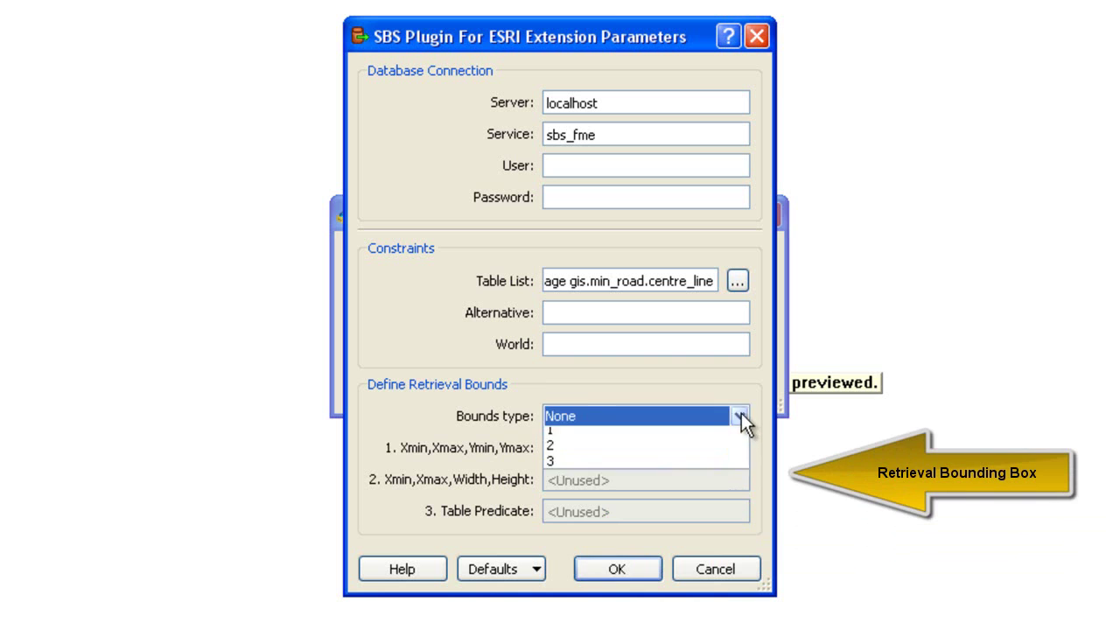
click(656, 486)
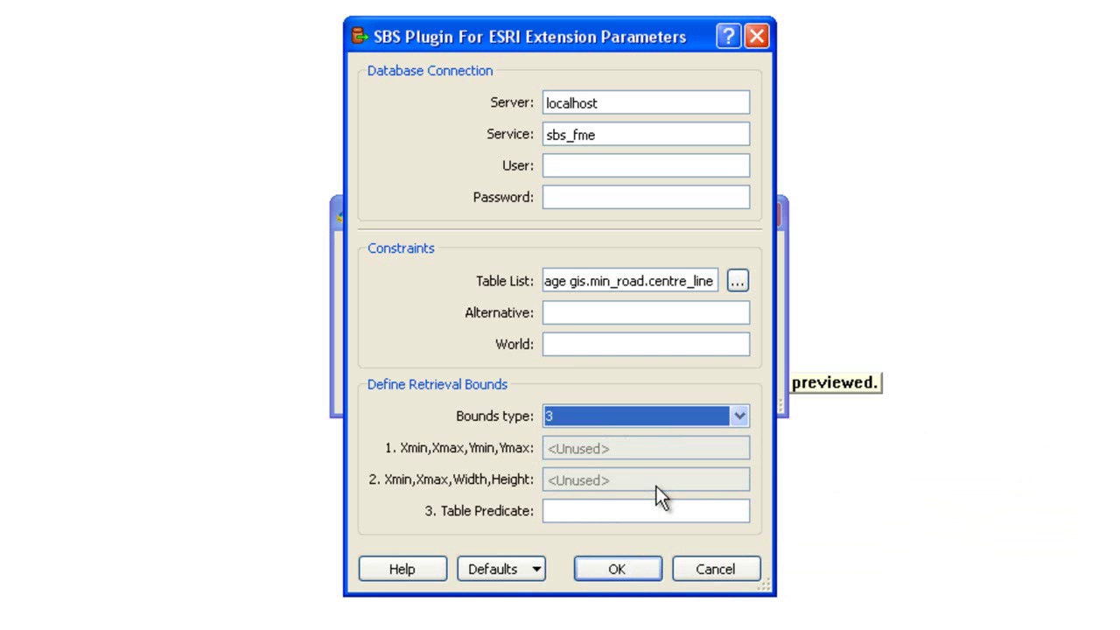
click(619, 512)
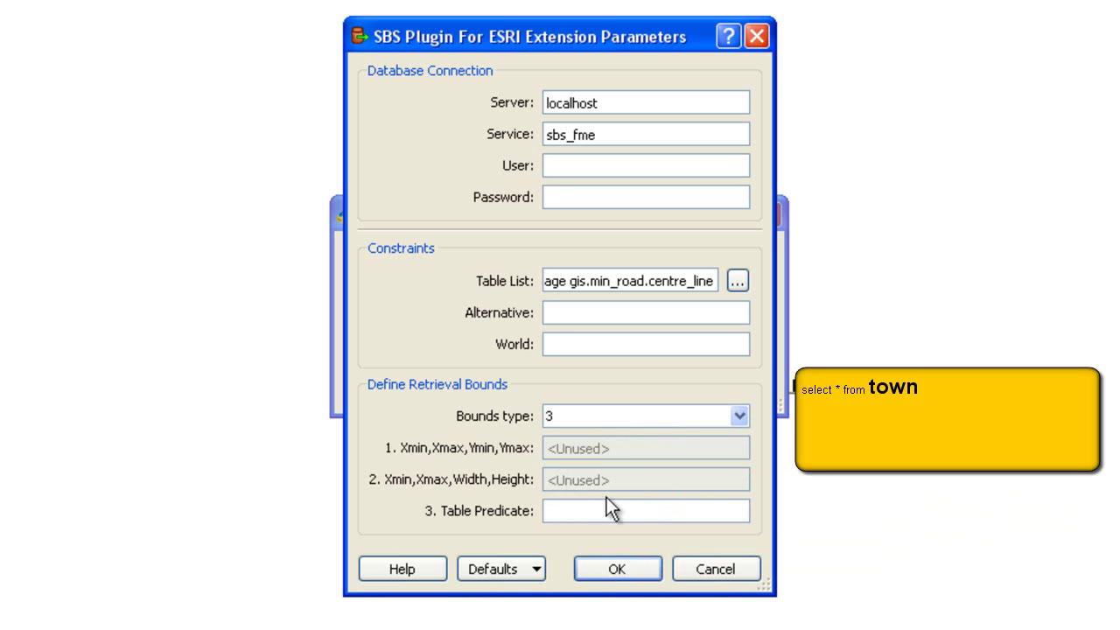
text(town name =)
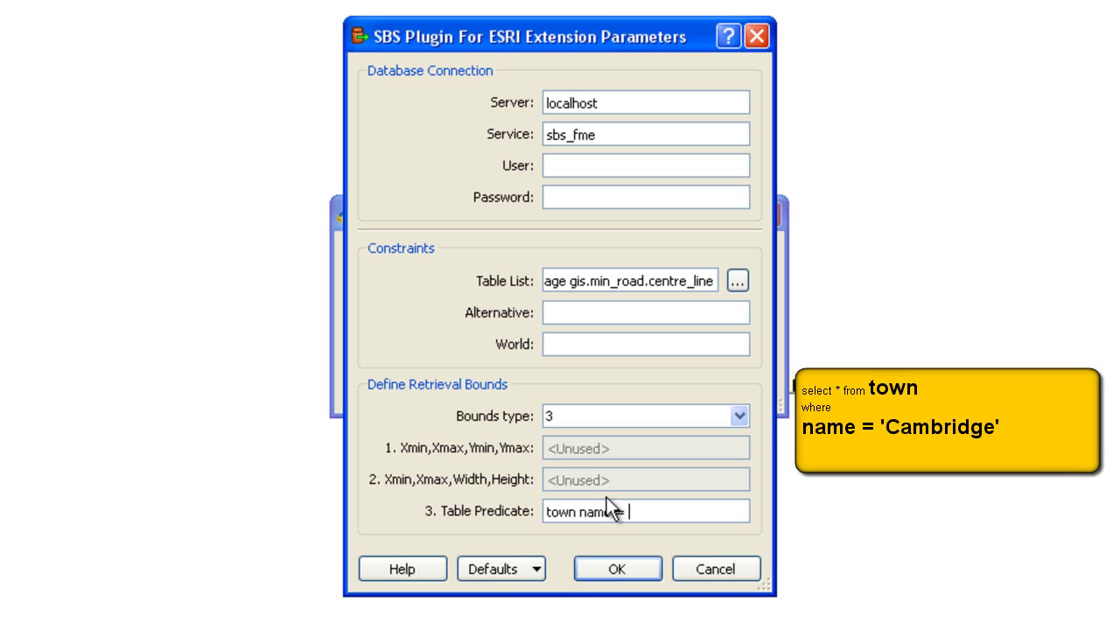
text(Cambridge')
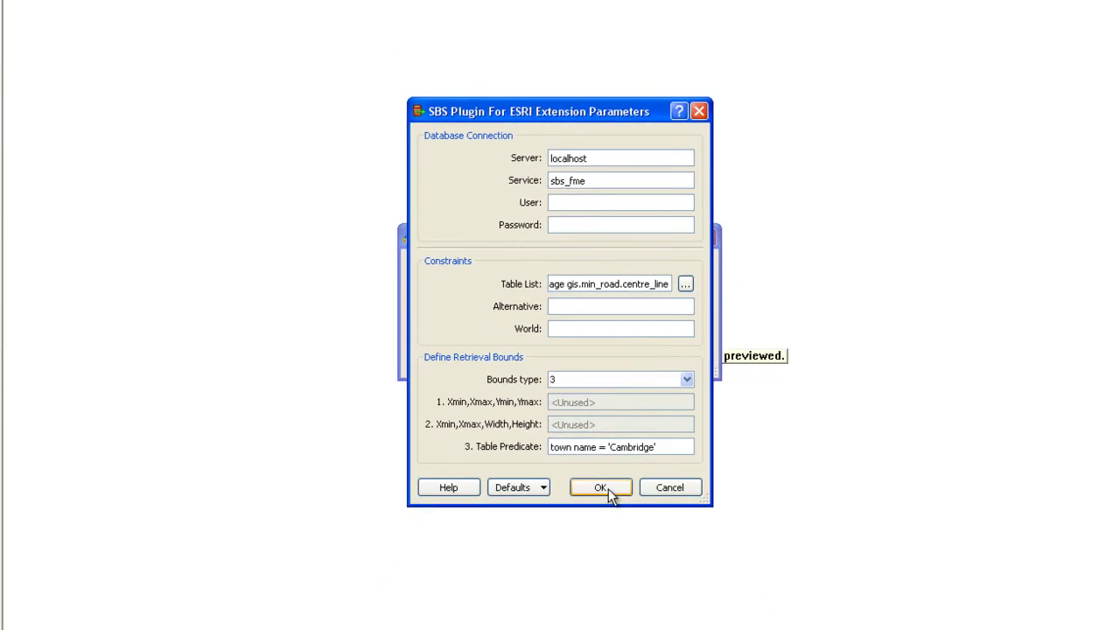
Create the connection and preview the hotel locations, road centre lines and Cambridge town coverage
click(591, 429)
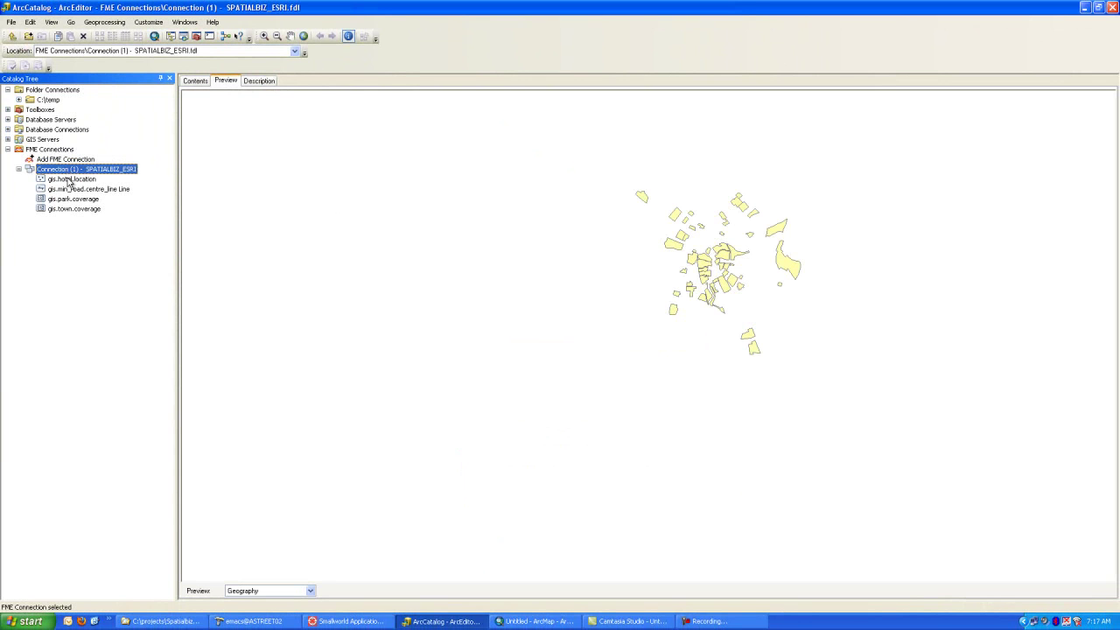
click(68, 181)
click(72, 190)
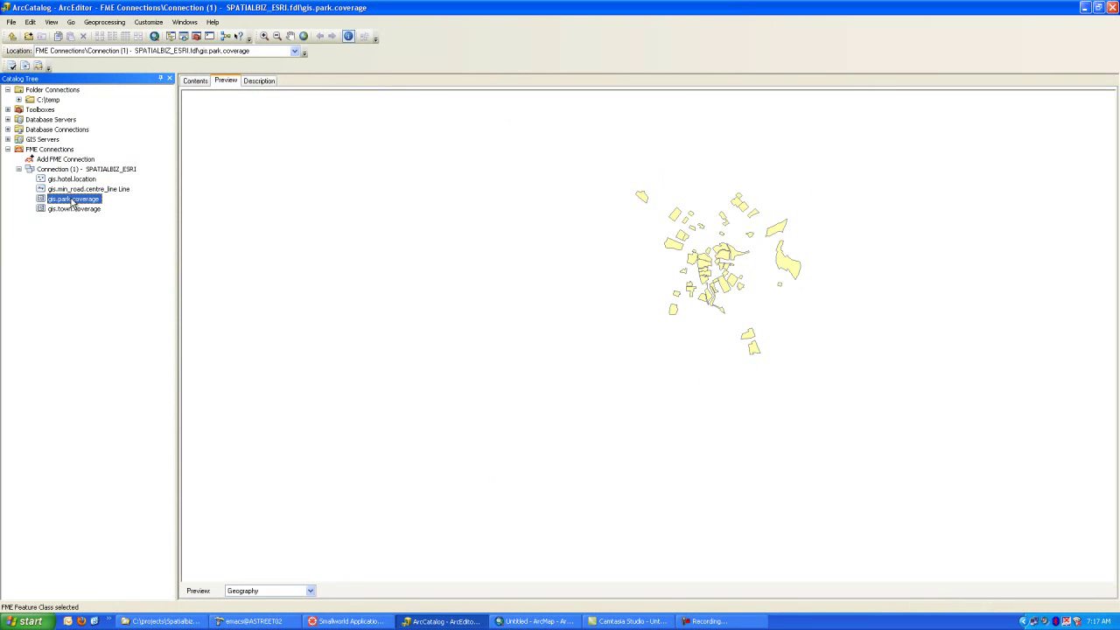
click(71, 210)
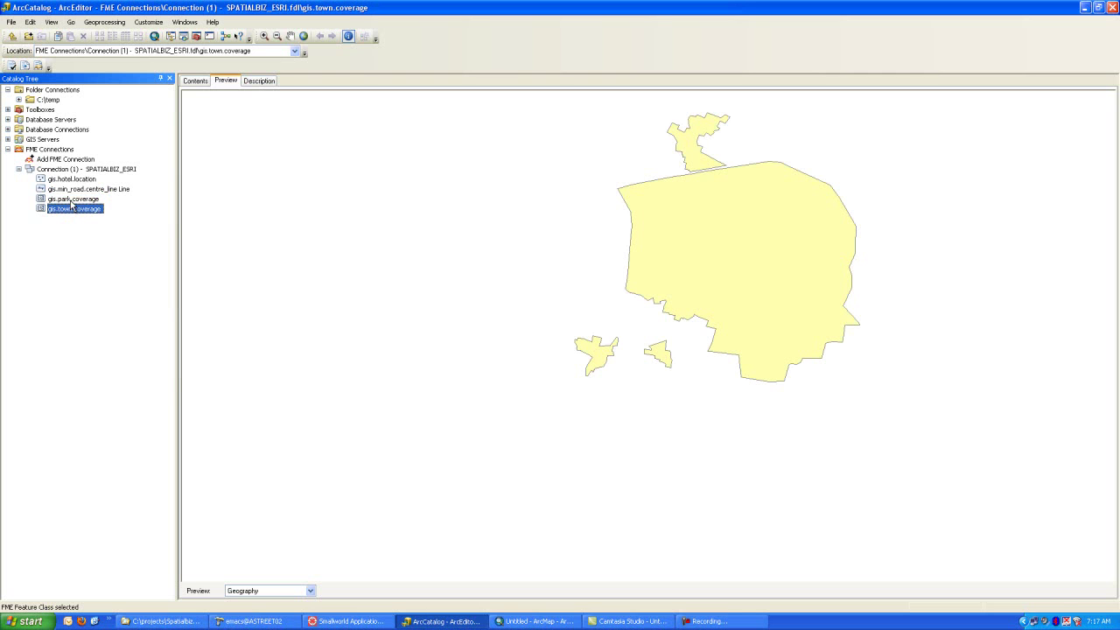
click(348, 38)
Inspect the Cambridge town polygon and Churchill College park attributes, then close Identify Results
click(701, 262)
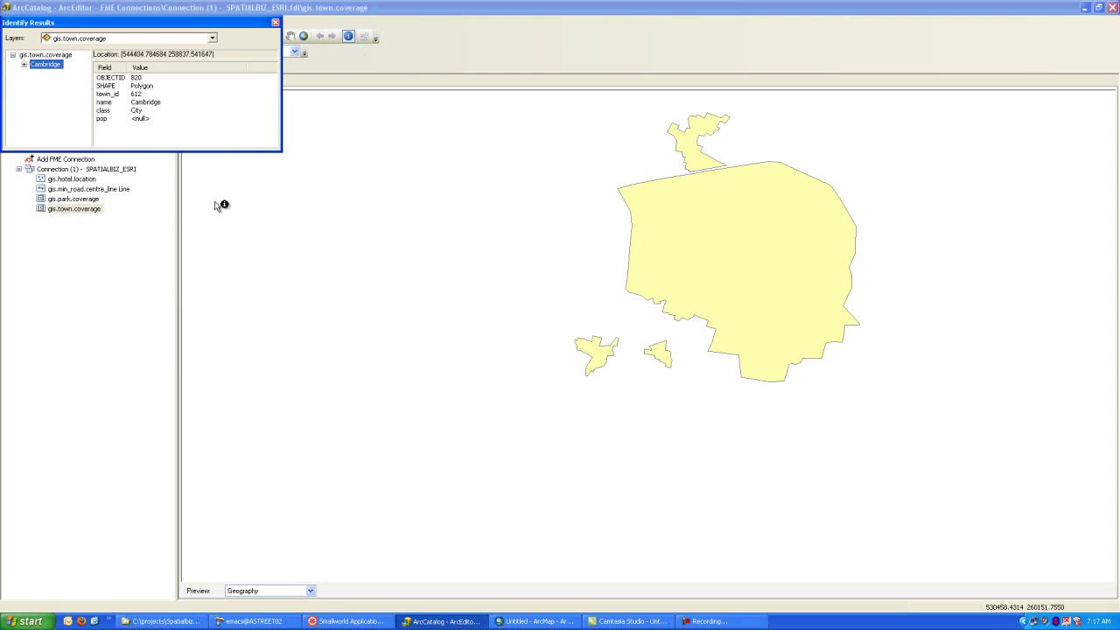
click(88, 201)
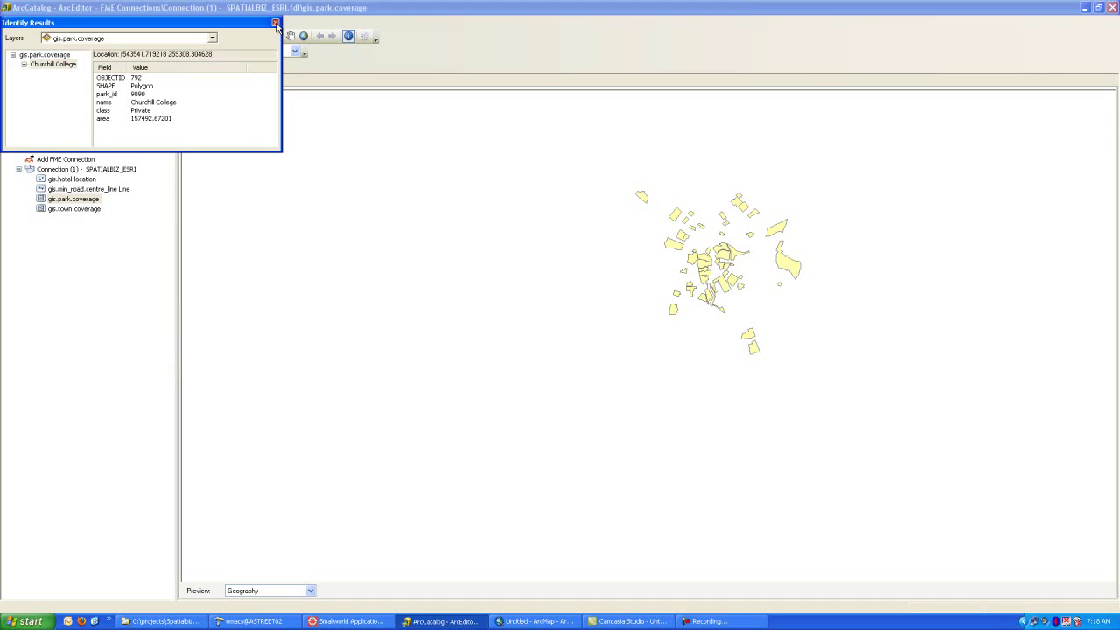
click(275, 23)
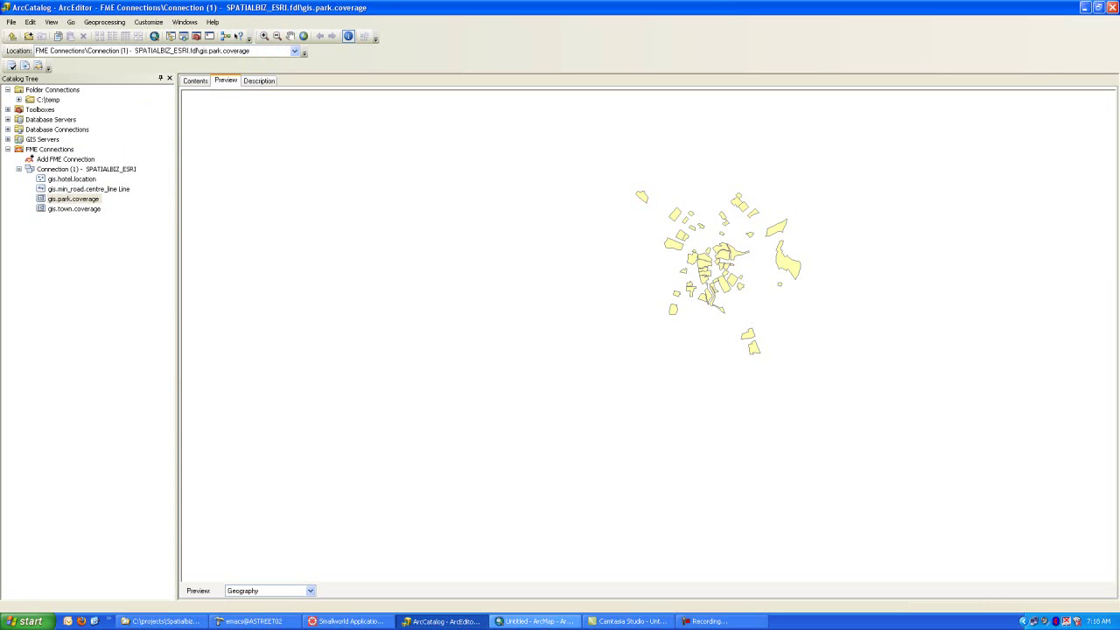
Add hotel locations, road centre lines, parks and town coverage from Connection (1) SPATIALBIZ_ESRI.fdl to ArcMap
click(543, 621)
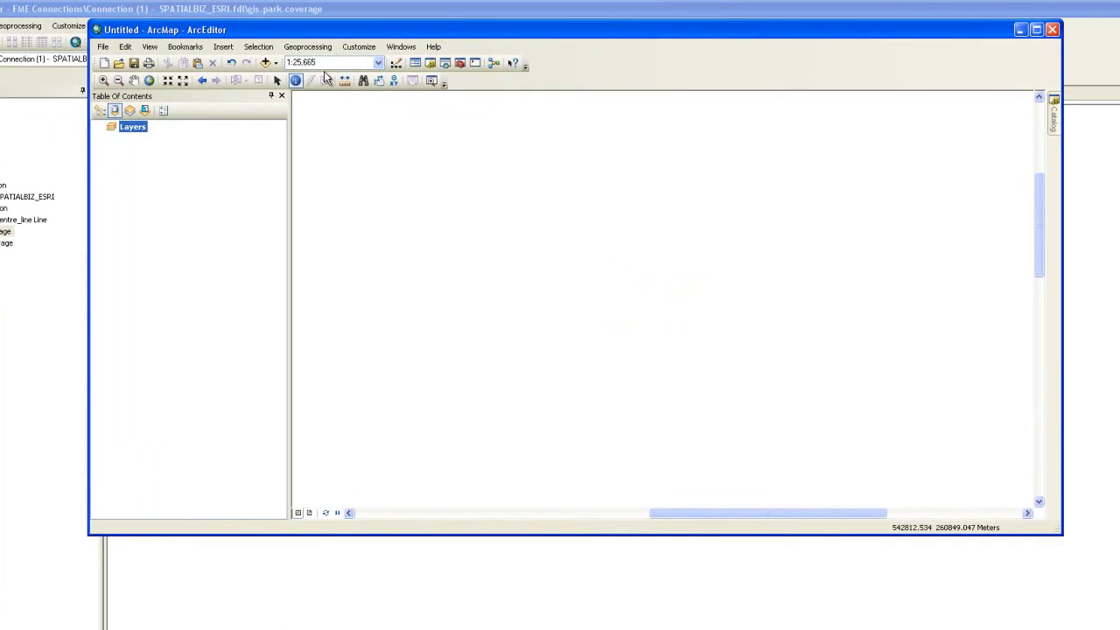
click(266, 62)
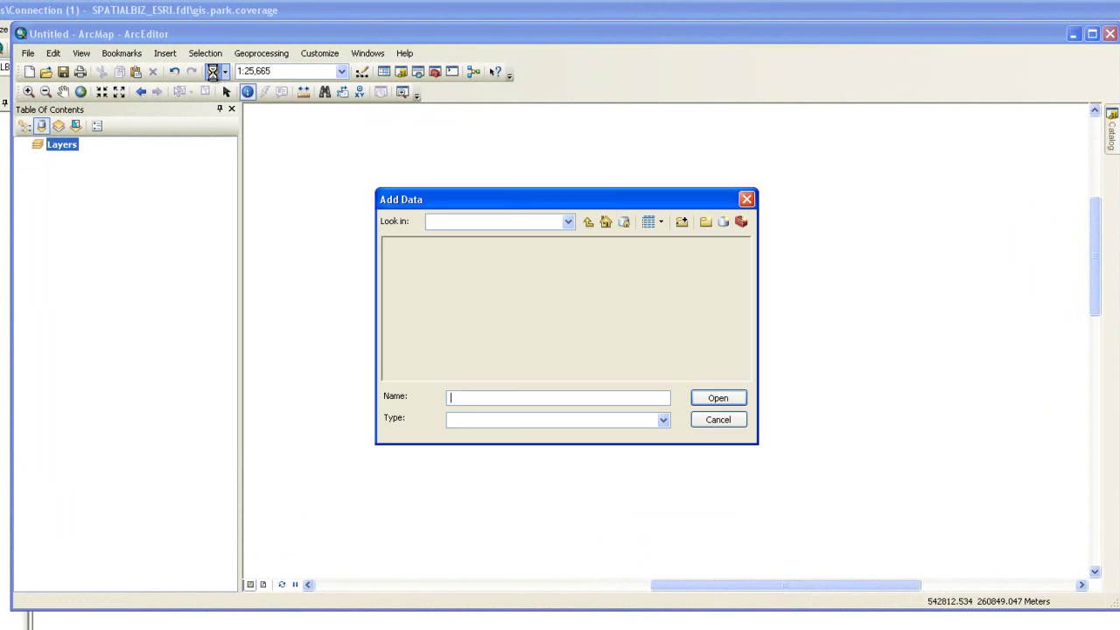
click(568, 221)
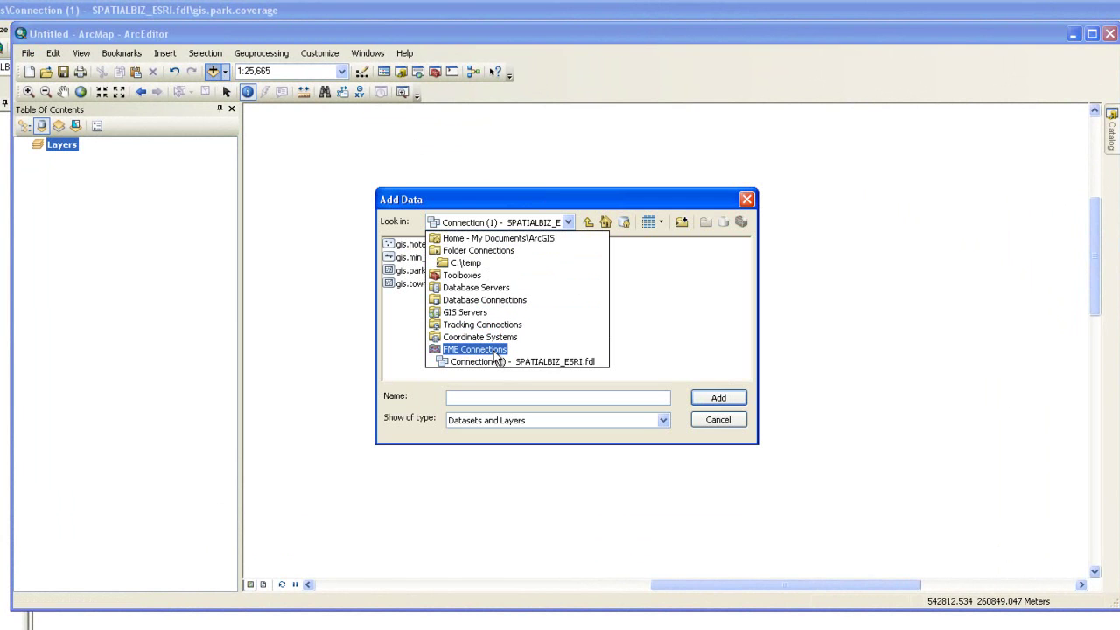
click(494, 361)
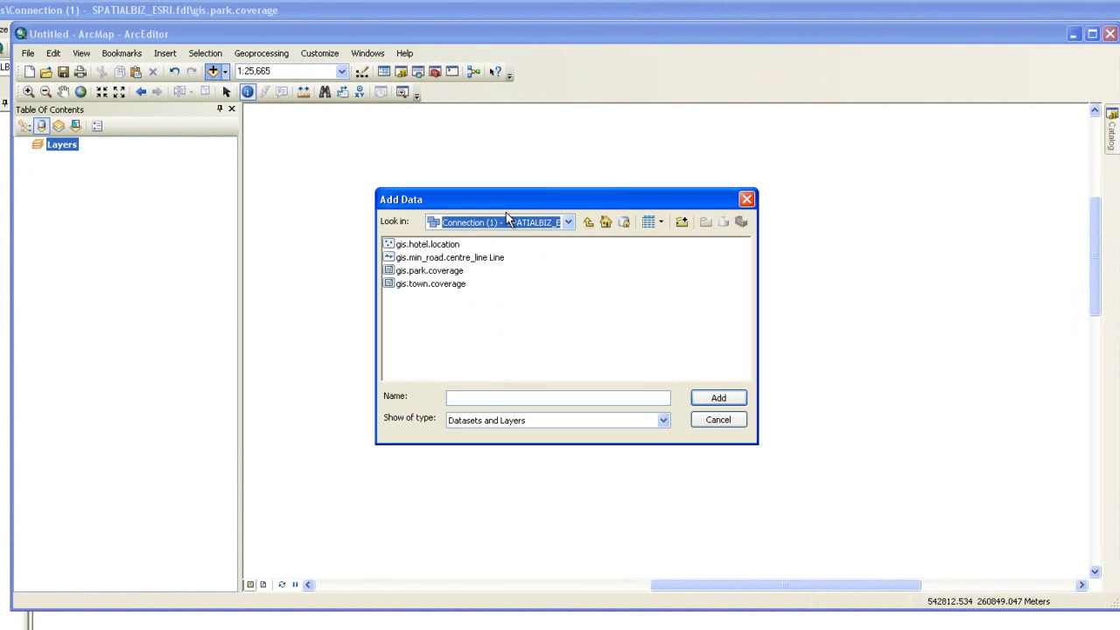
click(451, 246)
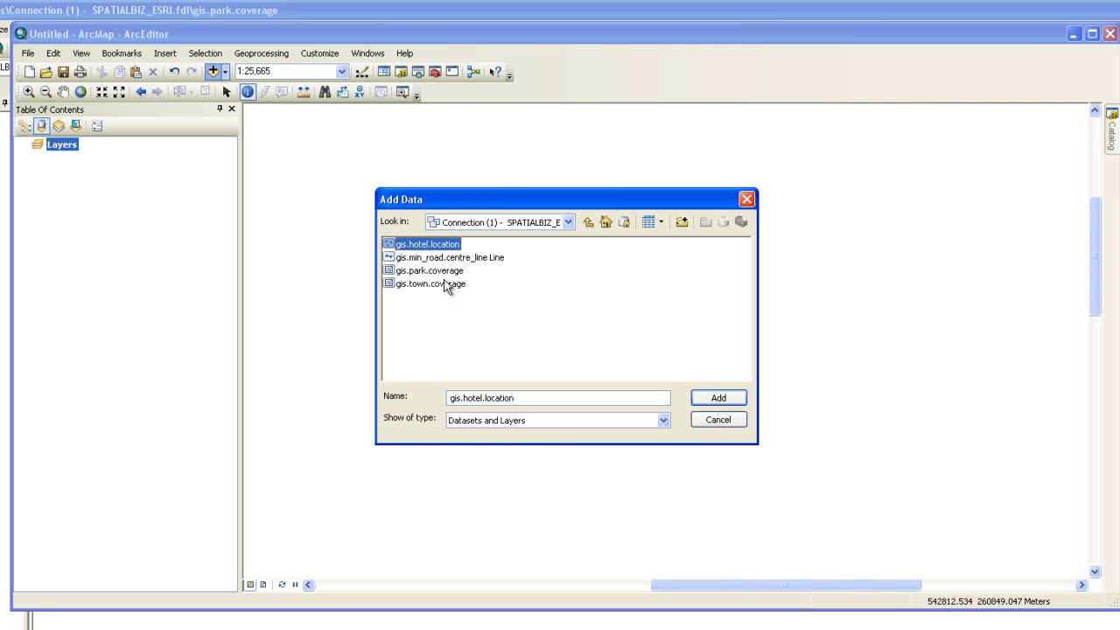
shift+click(436, 289)
click(712, 397)
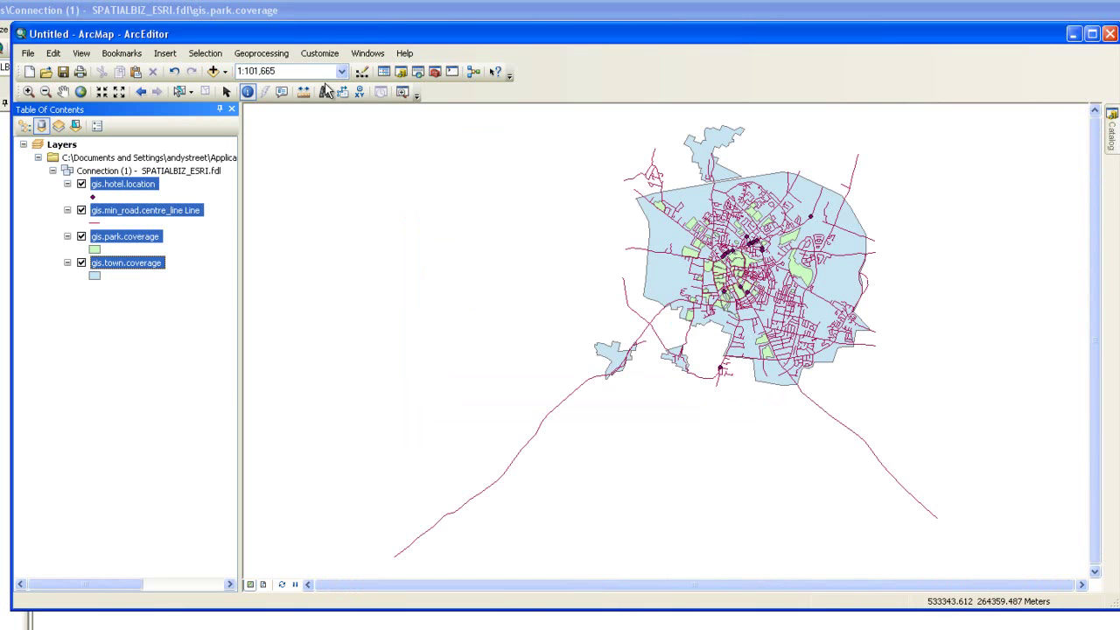
Zoom in twice on Cambridge's town centre
click(29, 92)
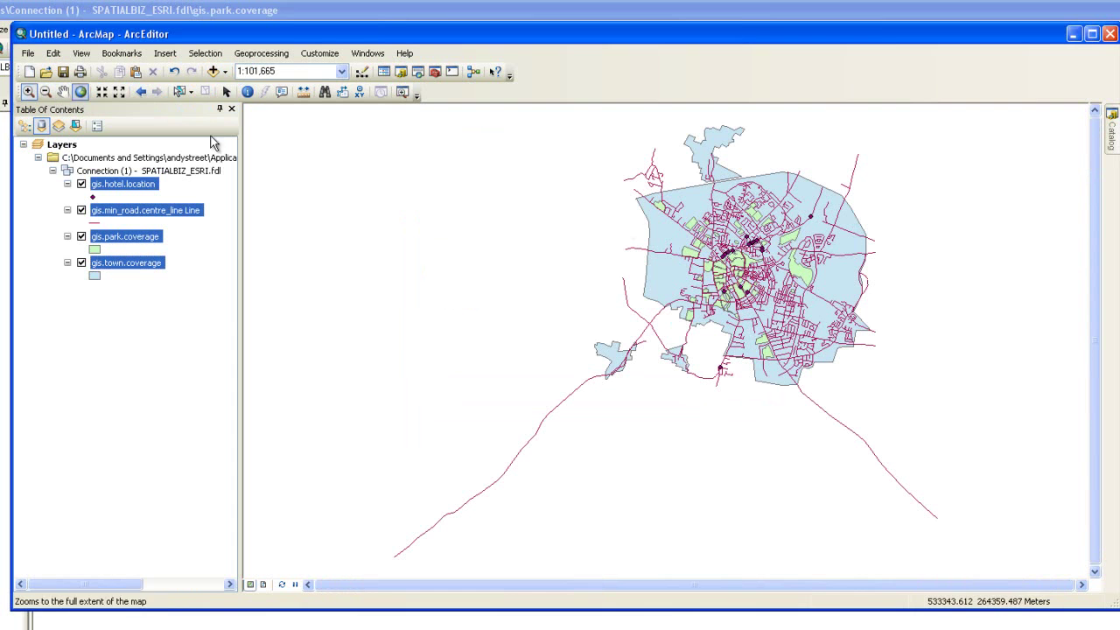
drag(660, 187, 843, 371)
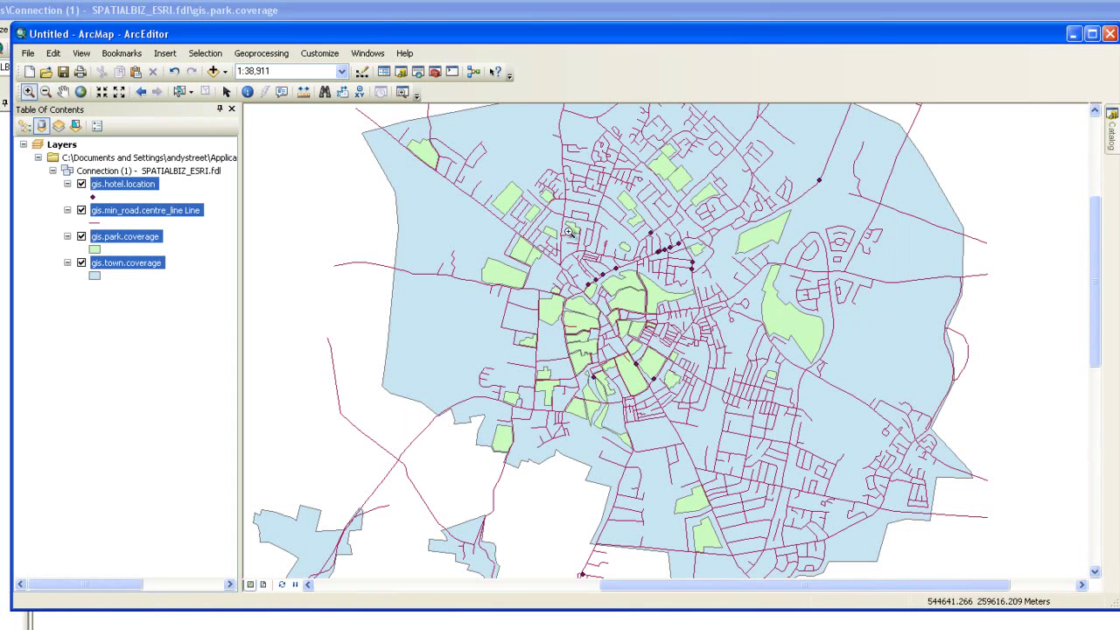
drag(524, 210, 711, 413)
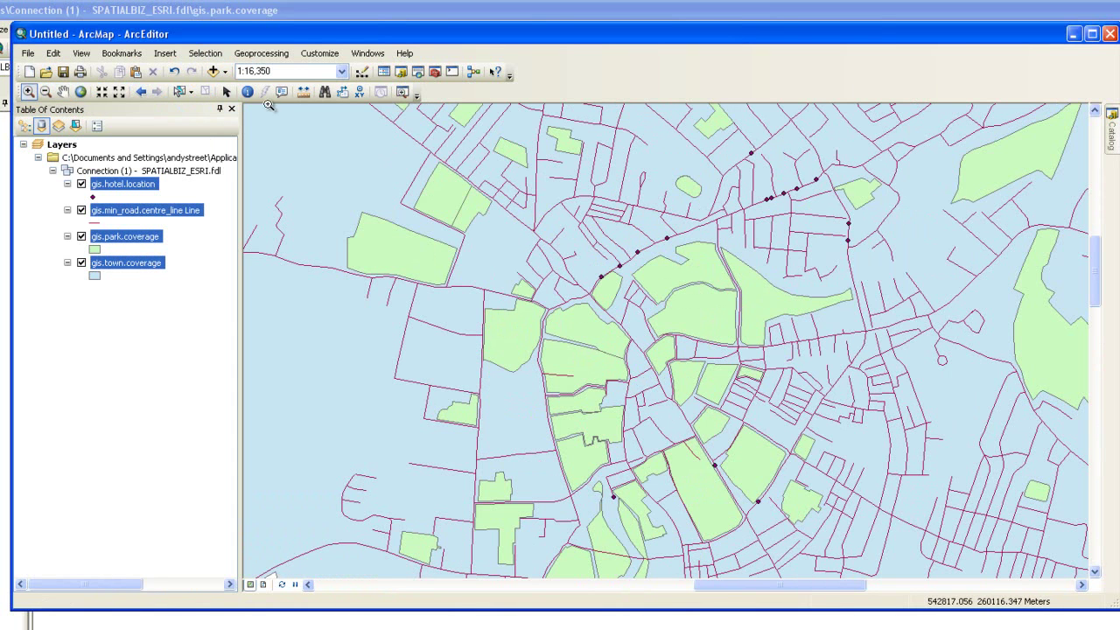
Check the Jesus Green park's attributes, dismiss them, and select the gis.town.coverage layer
click(248, 92)
click(692, 322)
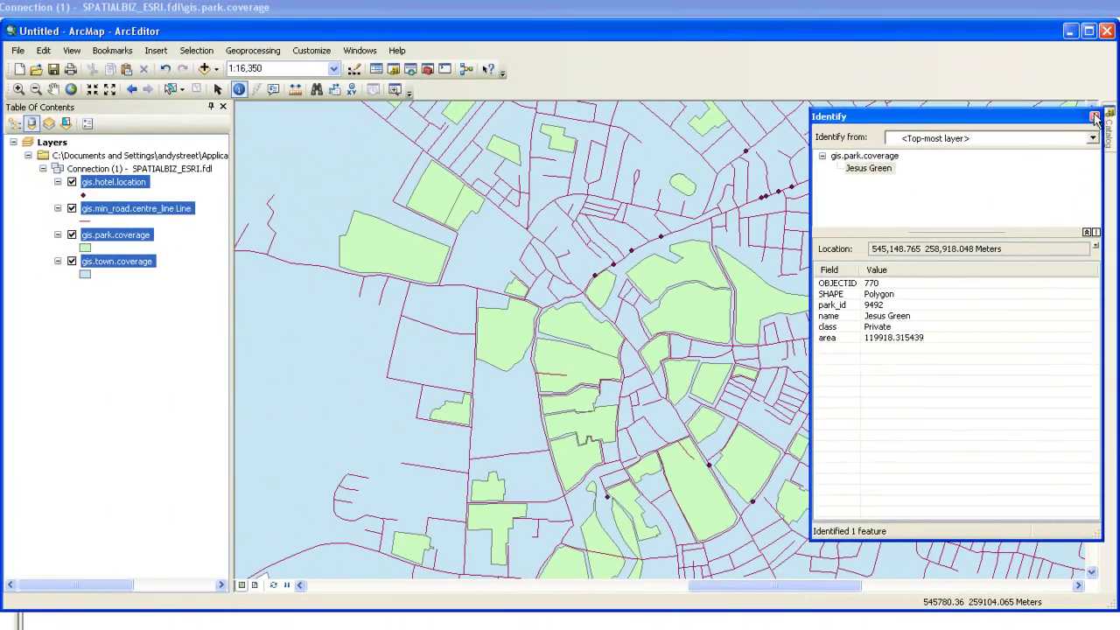
click(1095, 117)
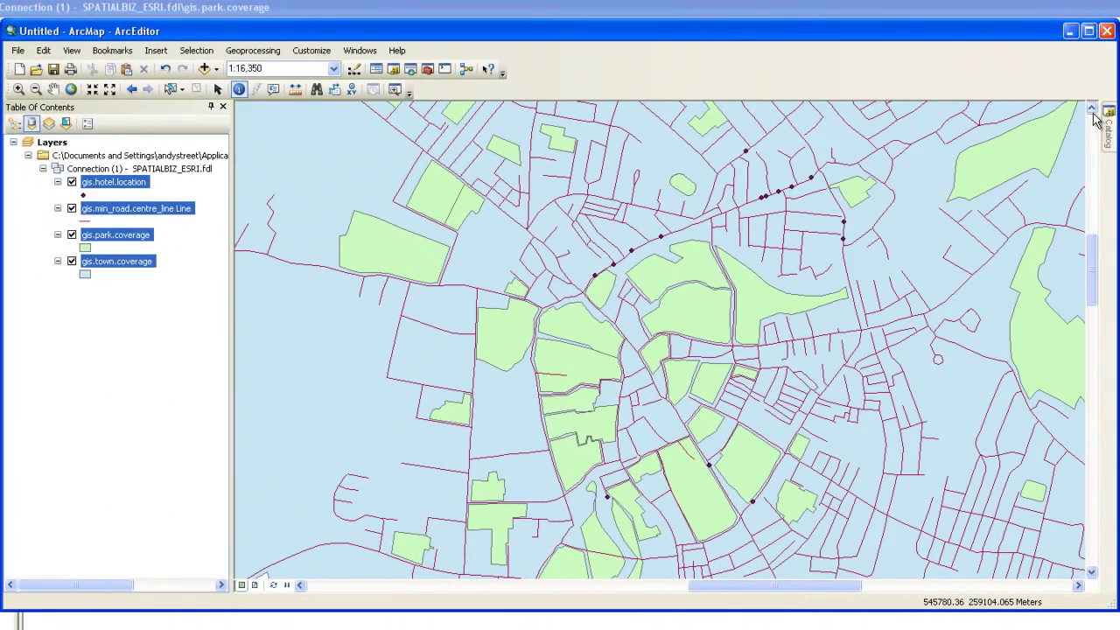
click(127, 264)
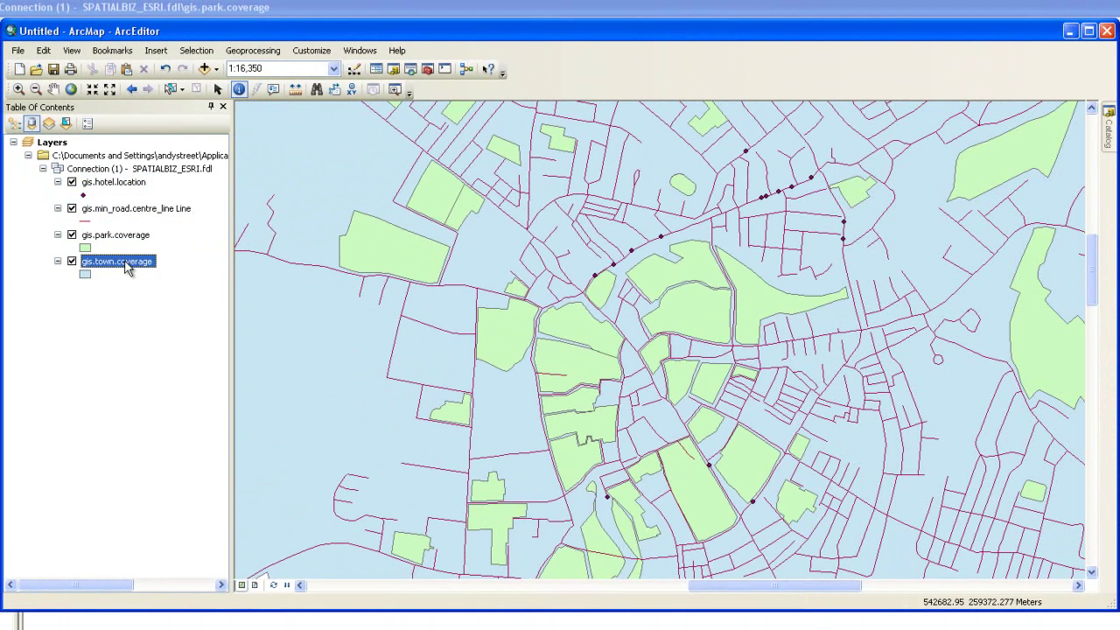
right_click(127, 264)
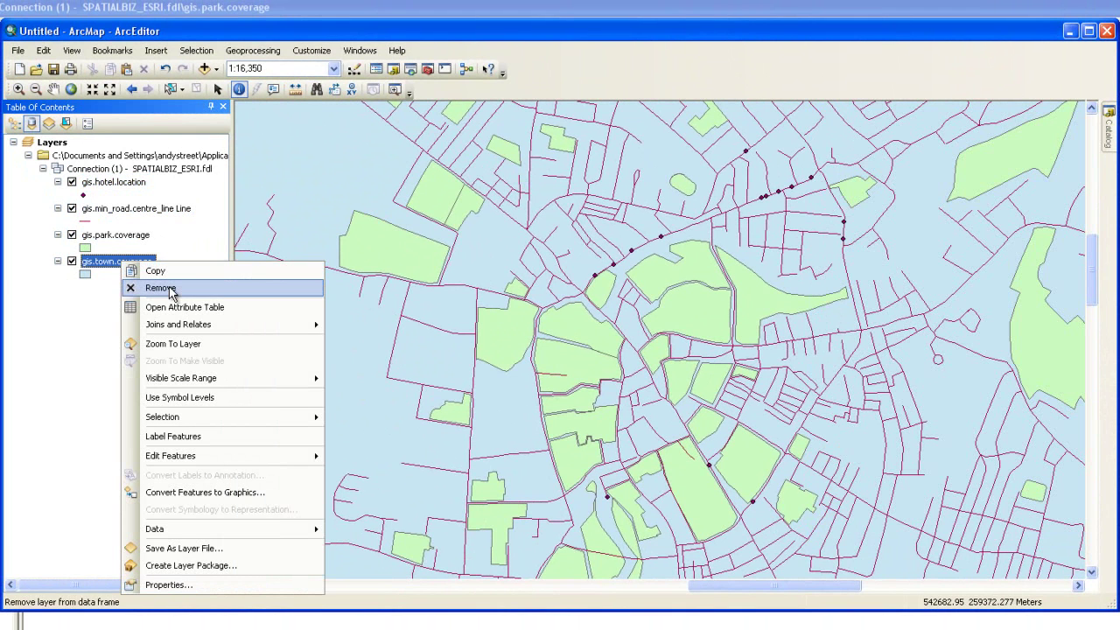
click(191, 591)
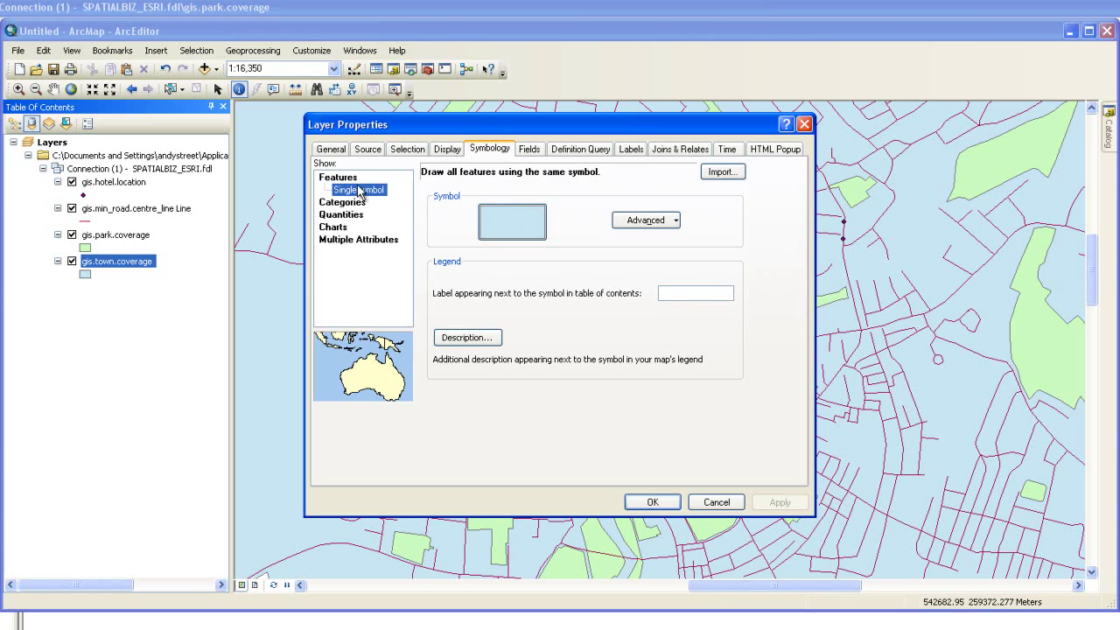
click(528, 150)
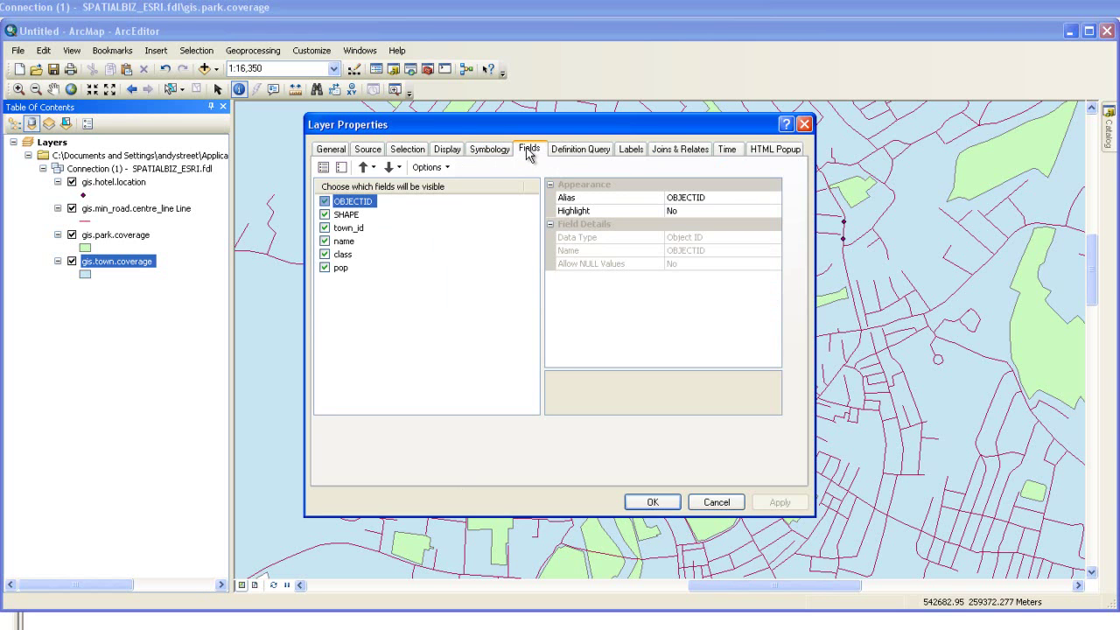
click(577, 150)
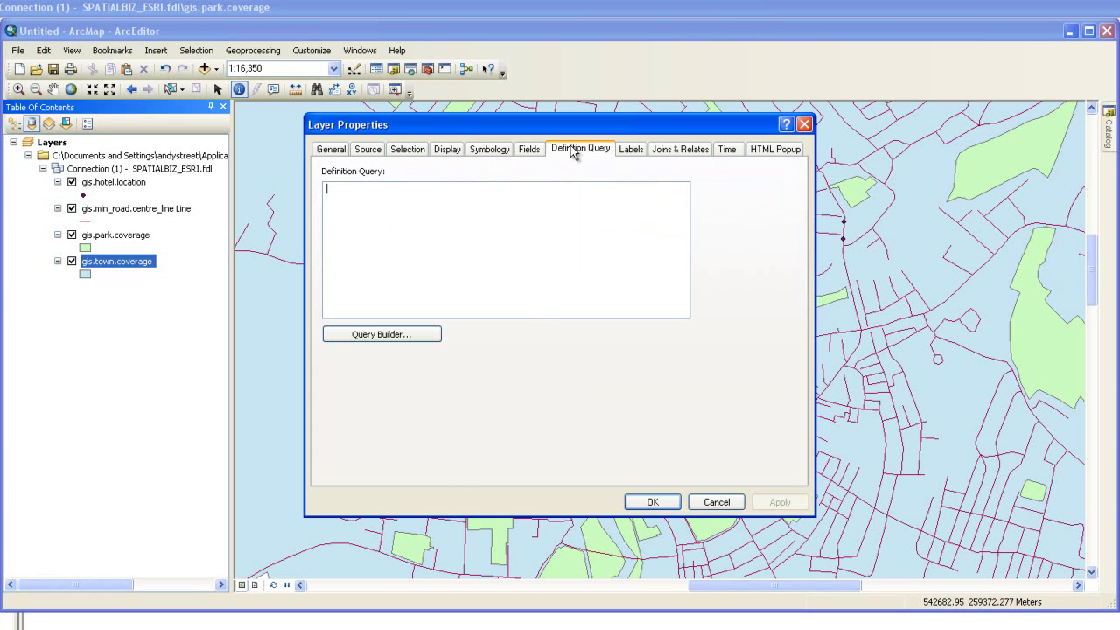
click(332, 150)
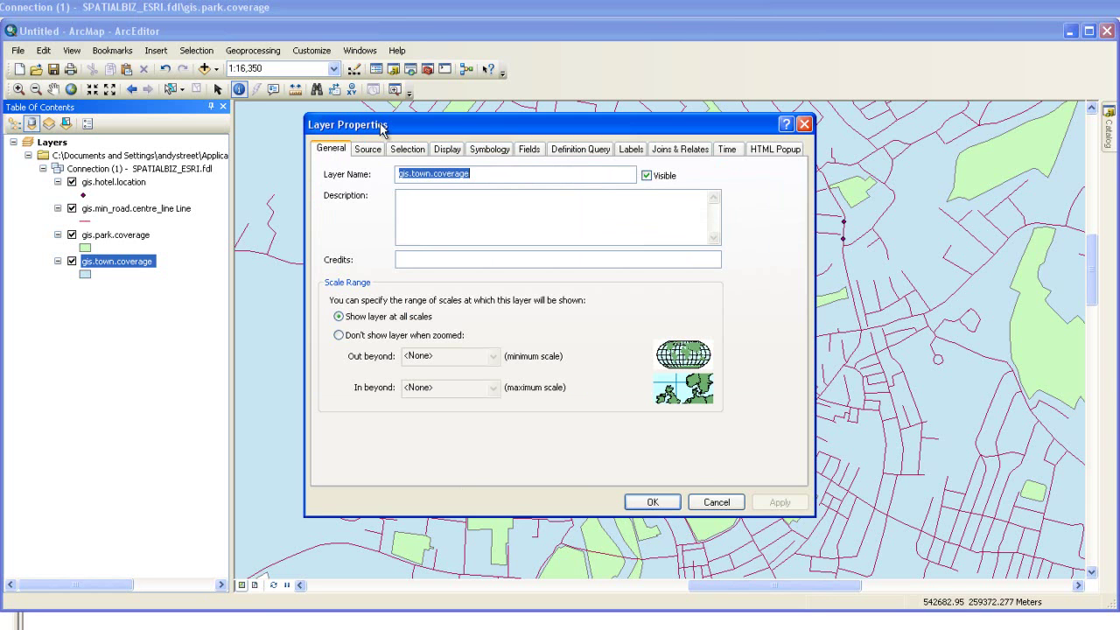
click(719, 502)
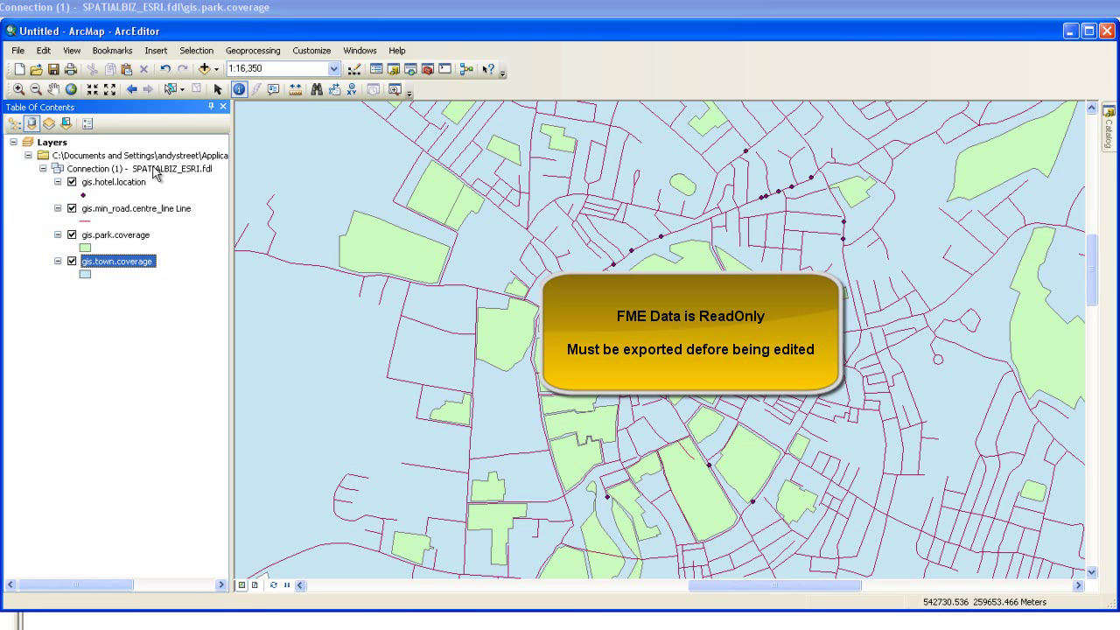
click(138, 215)
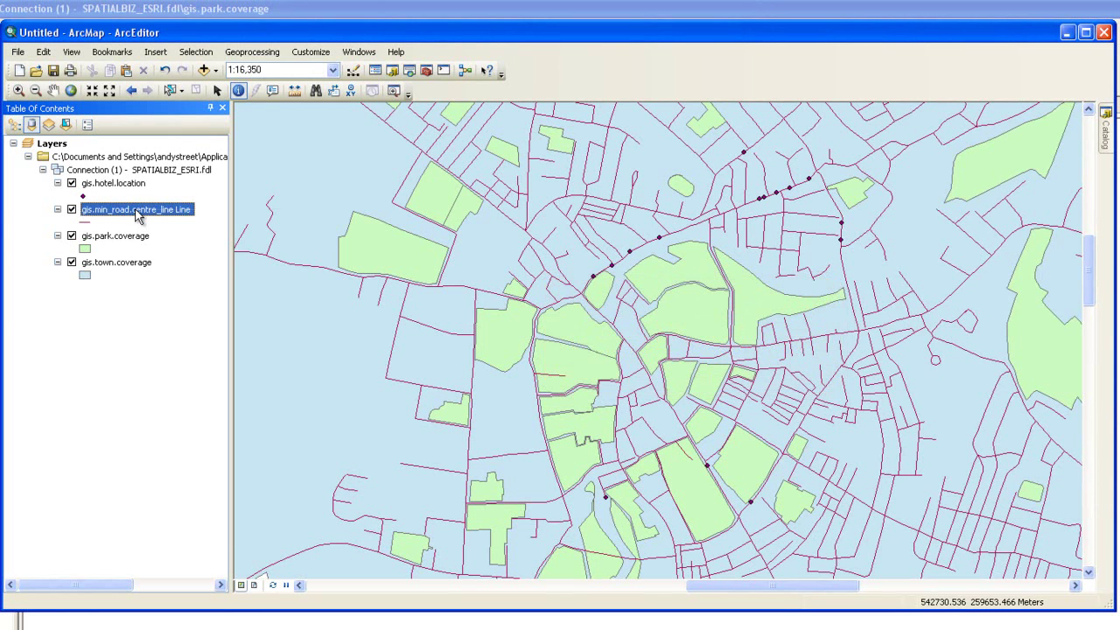
Export all features of the minor road centre line layer to a new feature class
right_click(138, 217)
mouse_move(246, 476)
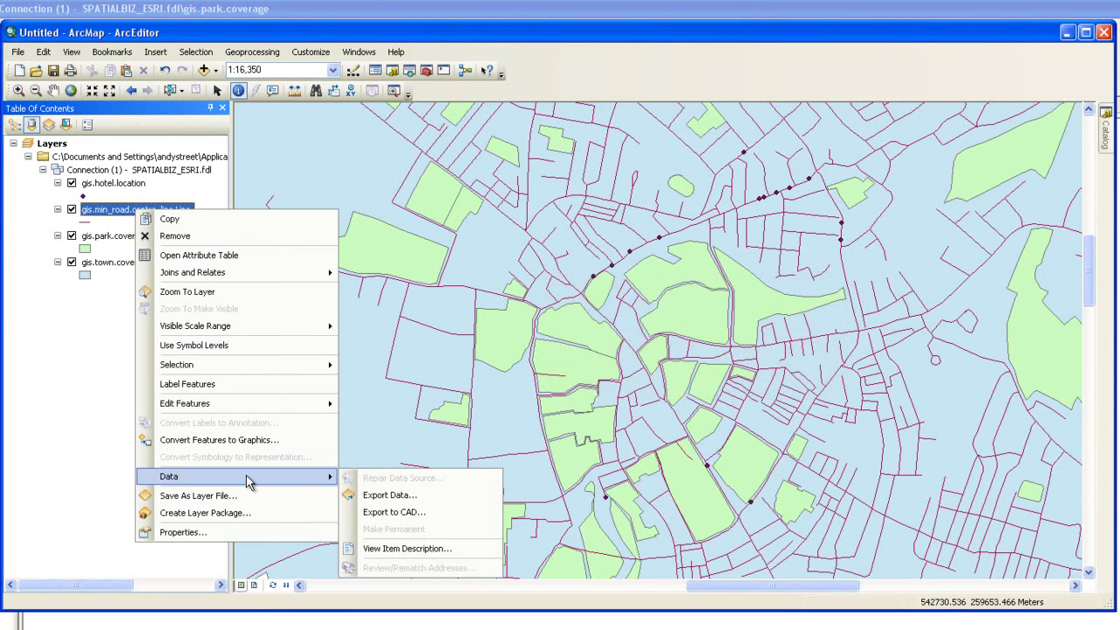
click(379, 497)
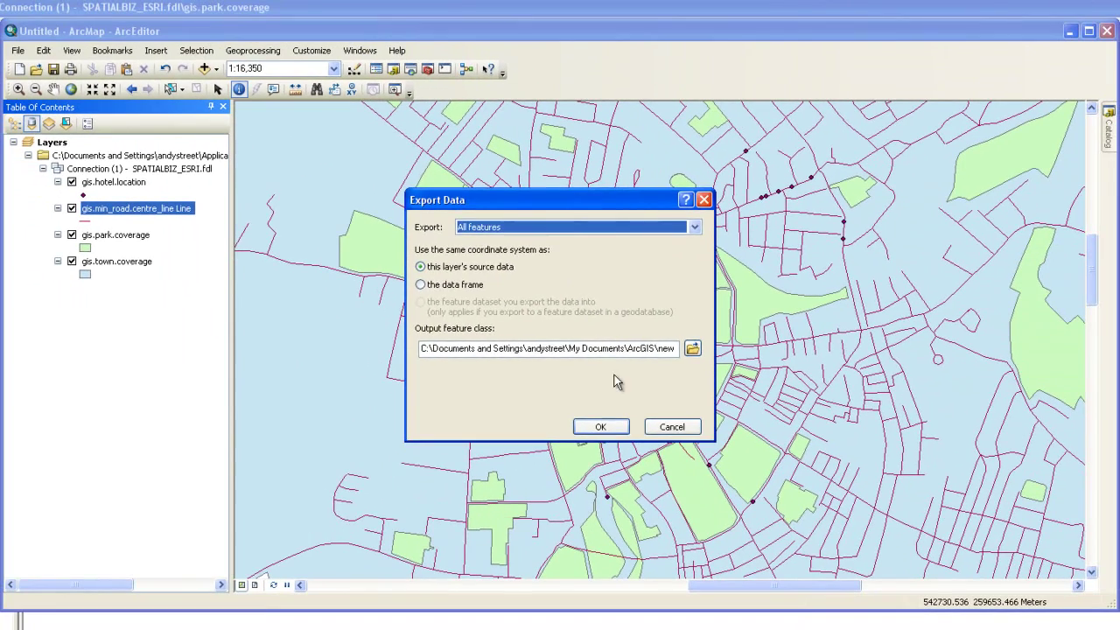
click(652, 567)
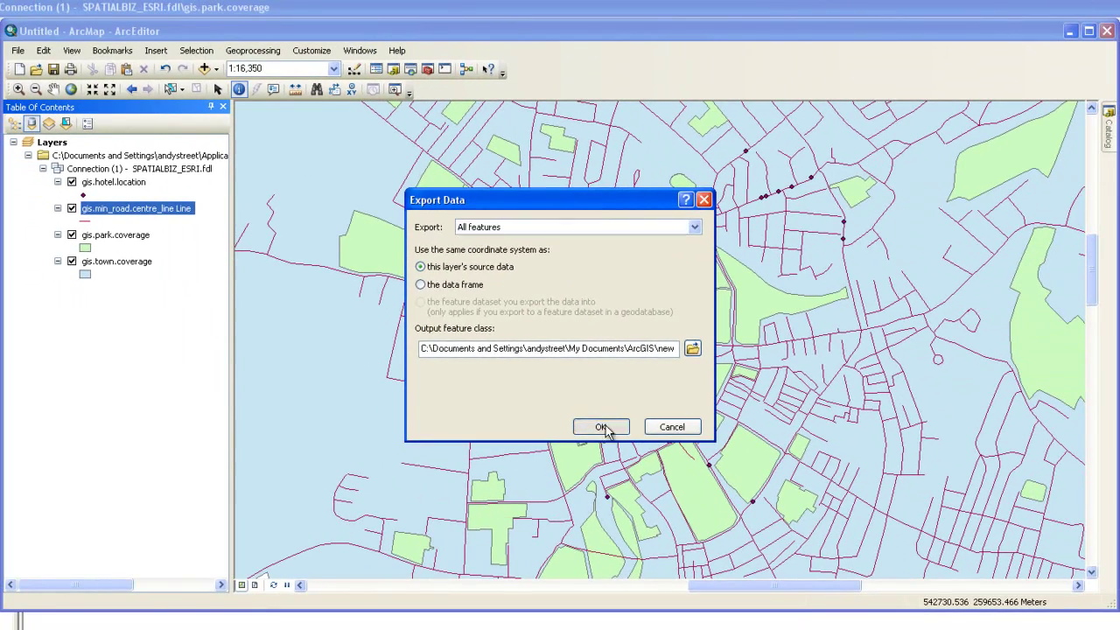
Add Export_Output_50 to the map, hide the original road layer and identify Madingley Road
click(502, 458)
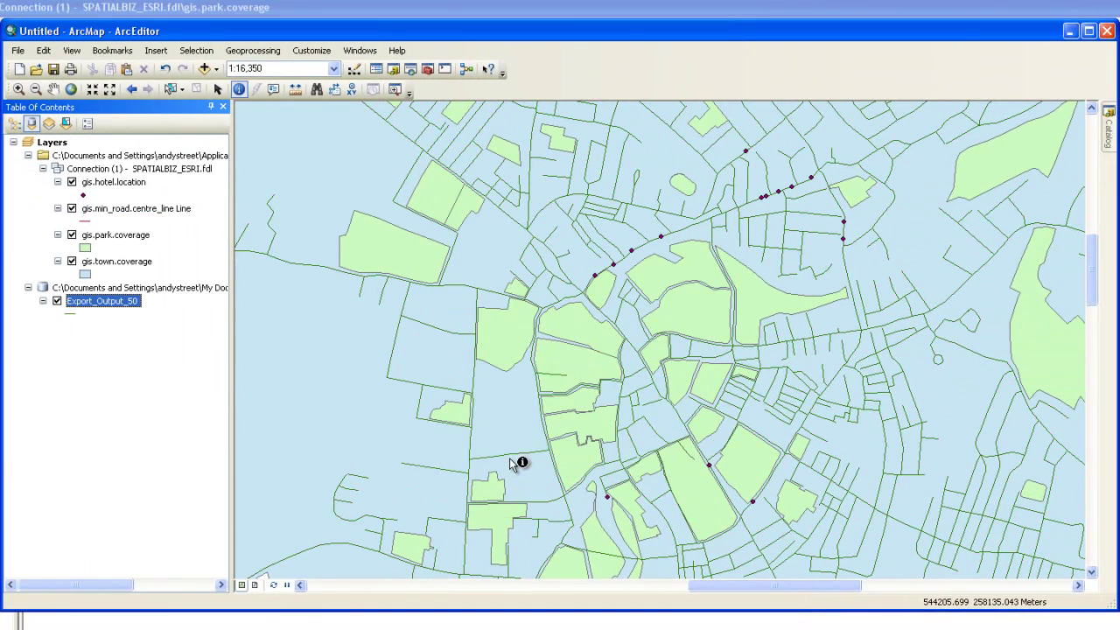
click(73, 209)
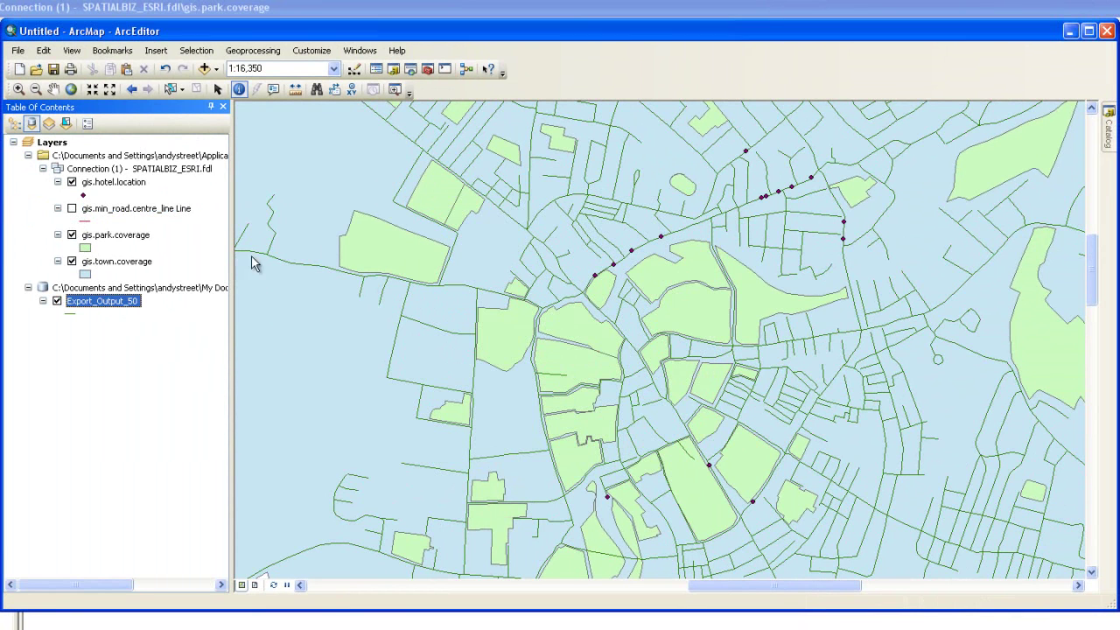
click(456, 287)
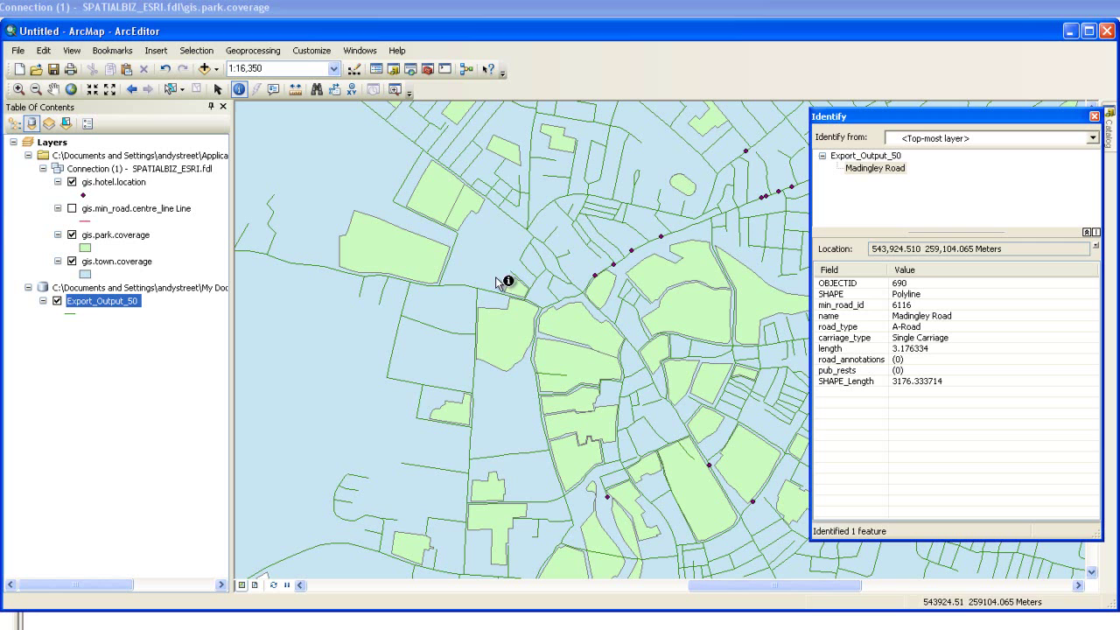